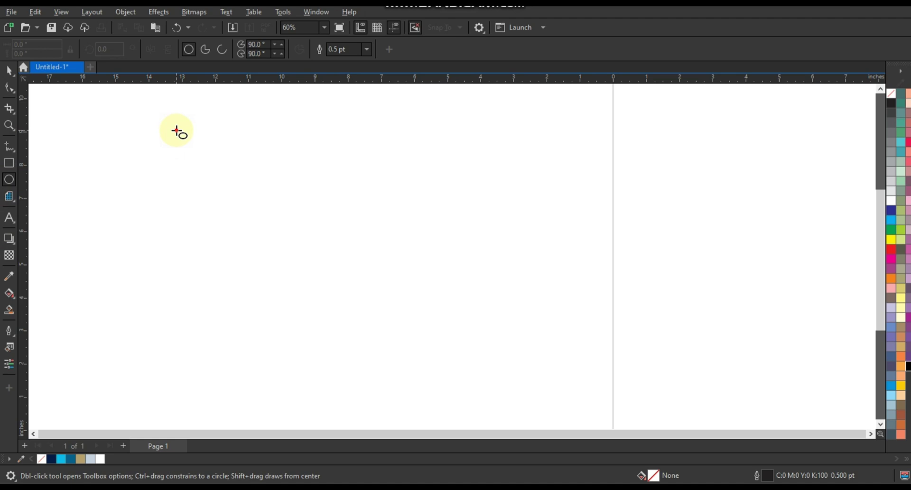
# Step: Draw a guide circle about 7.63 inches in diameter in the empty area beside the page
pyautogui.moveTo(176, 130); pyautogui.dragTo(312, 382)
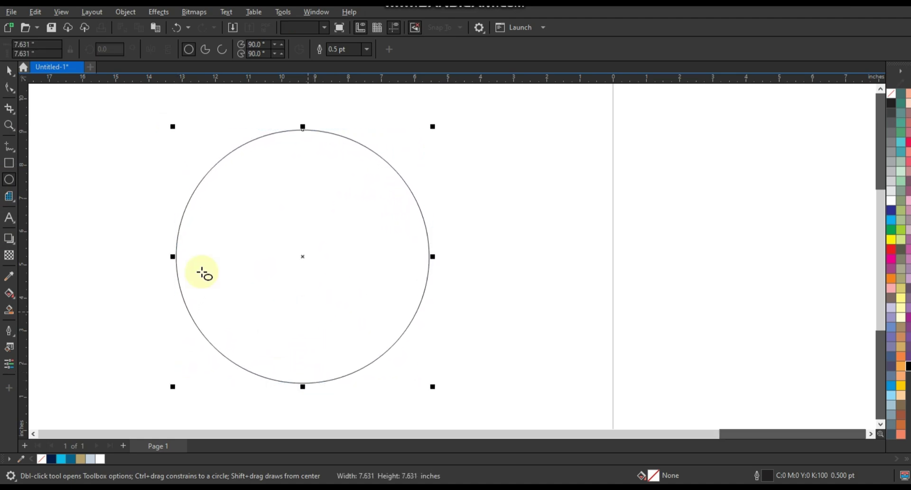
pyautogui.click(9, 75)
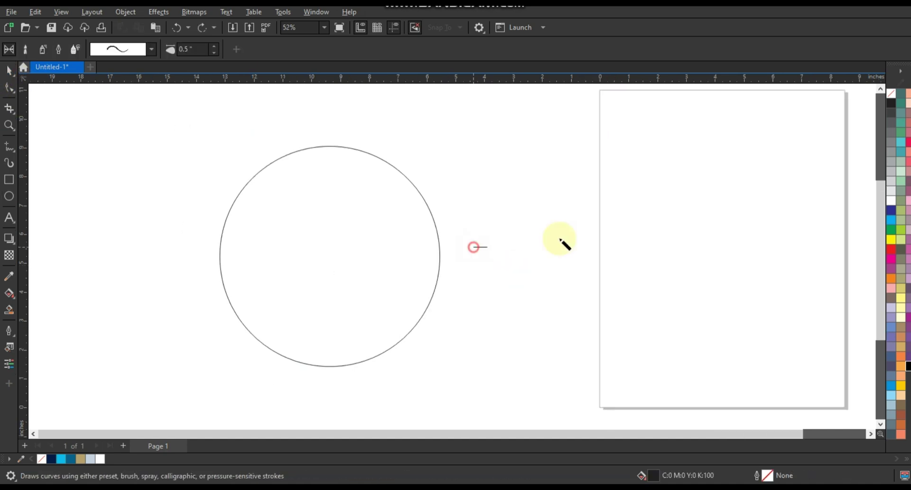
# Step: Try out an Artistic Media stroke, set its width to 0.07 inches with a tapered preset, and undo the test stroke
pyautogui.moveTo(473, 246); pyautogui.dragTo(579, 234)
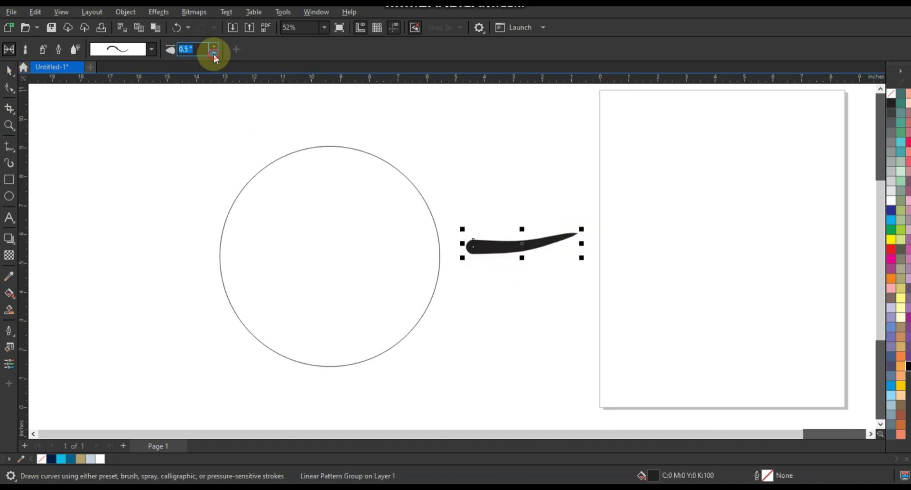
pyautogui.click(214, 53)
pyautogui.click(214, 53)
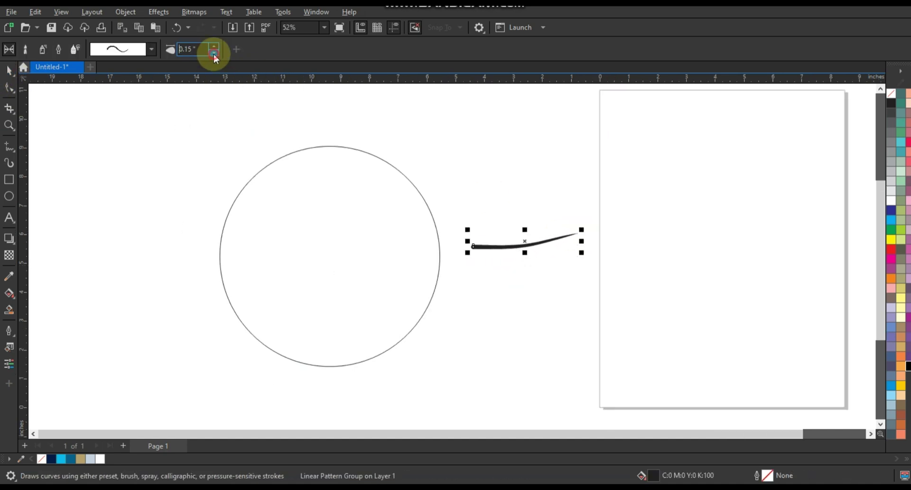
pyautogui.click(214, 54)
pyautogui.click(151, 48)
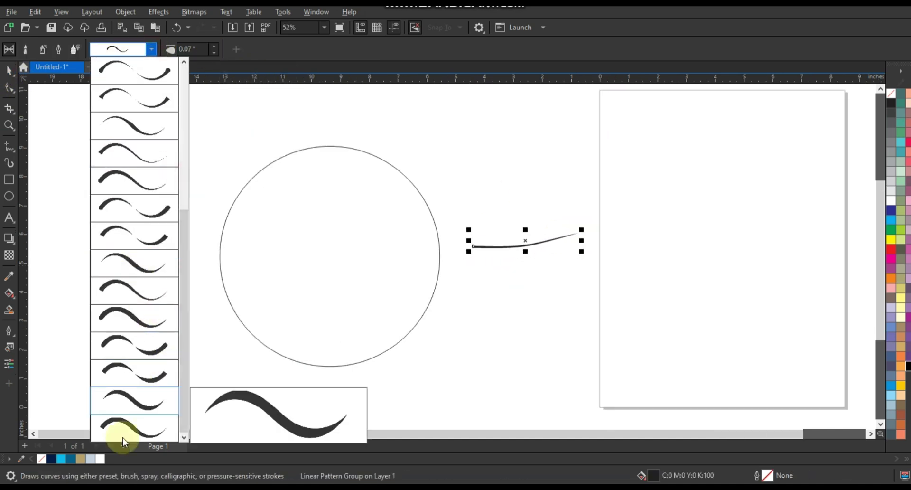
pyautogui.click(130, 395)
pyautogui.hotkey('ctrl', 'z')
# Step: Sketch the upper wave inside the circle with brush strokes for the outer crest, the inner curl and the pointed foam fingers
pyautogui.moveTo(324, 143)
pyautogui.mouseDown()
pyautogui.moveTo(359, 159)
pyautogui.moveTo(359, 219)
pyautogui.moveTo(362, 212)
pyautogui.moveTo(358, 183)
pyautogui.moveTo(306, 187)
pyautogui.moveTo(305, 248)
pyautogui.moveTo(415, 274)
pyautogui.moveTo(442, 242)
pyautogui.mouseUp()
pyautogui.moveTo(305, 139)
pyautogui.mouseDown()
pyautogui.moveTo(264, 167)
pyautogui.moveTo(248, 262)
pyautogui.moveTo(255, 272)
pyautogui.moveTo(266, 213)
pyautogui.moveTo(257, 279)
pyautogui.mouseUp()
pyautogui.moveTo(257, 277); pyautogui.dragTo(255, 229)
pyautogui.moveTo(256, 234); pyautogui.dragTo(266, 212)
pyautogui.moveTo(258, 279); pyautogui.dragTo(264, 214)
pyautogui.moveTo(263, 223)
pyautogui.mouseDown()
pyautogui.moveTo(286, 192)
pyautogui.moveTo(272, 219)
pyautogui.moveTo(296, 292)
pyautogui.moveTo(292, 216)
pyautogui.moveTo(308, 192)
pyautogui.mouseUp()
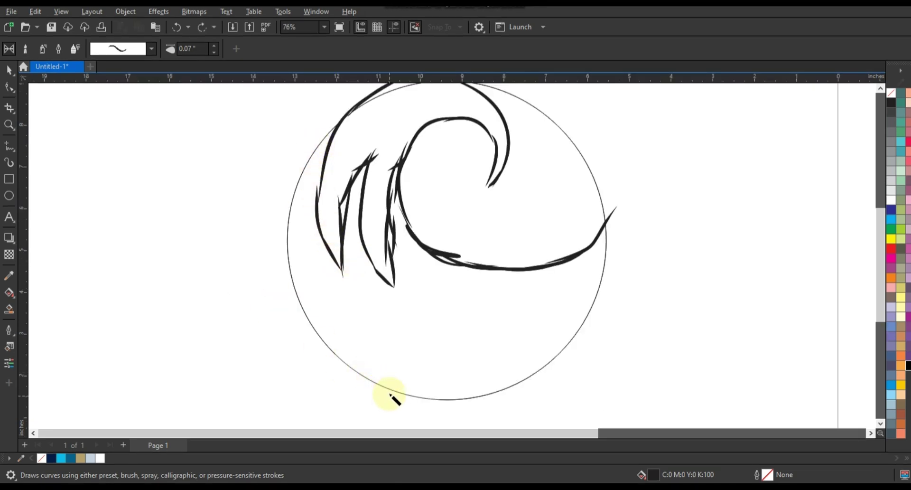
# Step: Sketch the lower wave with a pointed tip near the circle's base and flowing lines sweeping from the curl to the circle's edge
pyautogui.moveTo(398, 393); pyautogui.dragTo(365, 320)
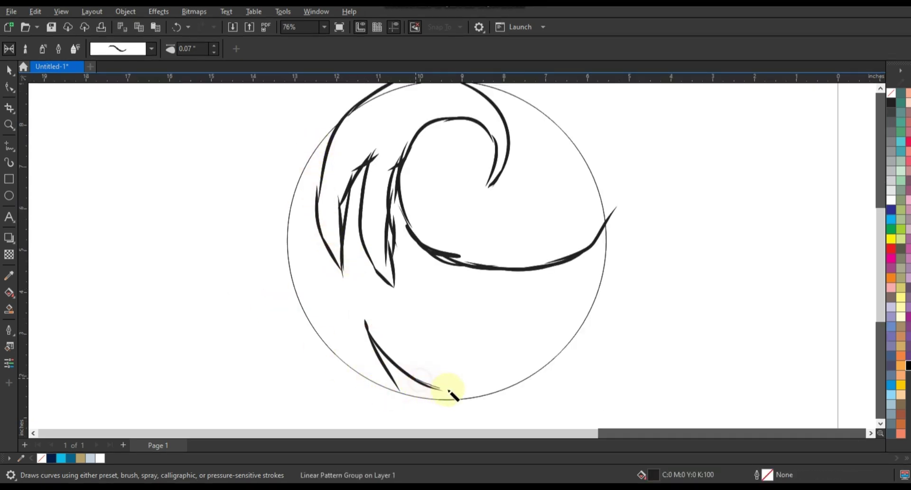
pyautogui.moveTo(468, 393)
pyautogui.mouseDown()
pyautogui.moveTo(416, 327)
pyautogui.moveTo(405, 206)
pyautogui.moveTo(453, 372)
pyautogui.mouseUp()
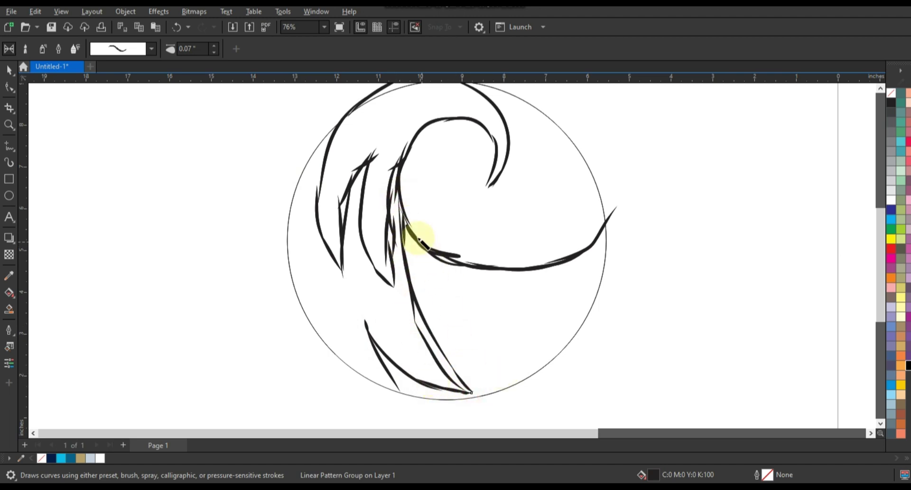
pyautogui.moveTo(413, 241)
pyautogui.mouseDown()
pyautogui.moveTo(498, 321)
pyautogui.moveTo(590, 349)
pyautogui.mouseUp()
pyautogui.moveTo(567, 305); pyautogui.dragTo(414, 242)
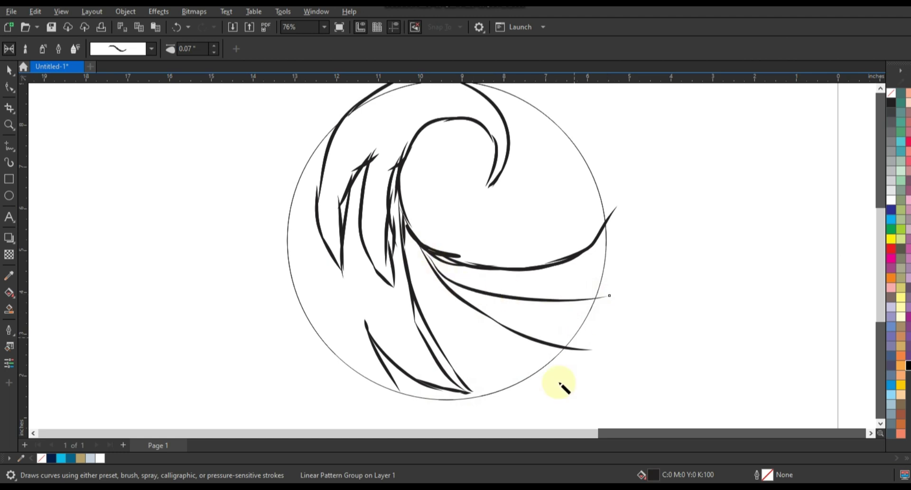
pyautogui.scroll(-1, 564, 384)
pyautogui.scroll(-1, 327, 307)
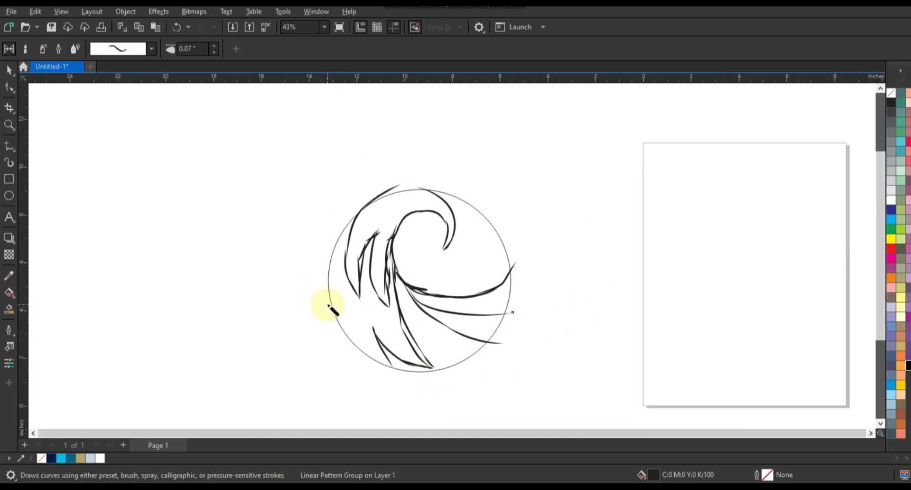
# Step: Select the circle and all sketch strokes and convert them to a grayscale bitmap at 300 dpi
pyautogui.click(10, 72)
pyautogui.click(492, 260)
pyautogui.moveTo(543, 176); pyautogui.dragTo(321, 373)
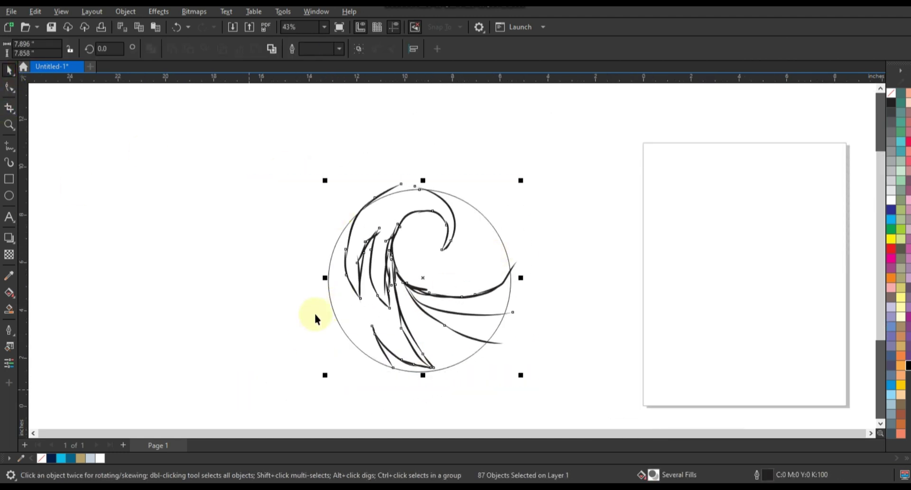
pyautogui.hotkey('shift', 'F2')
pyautogui.click(191, 11)
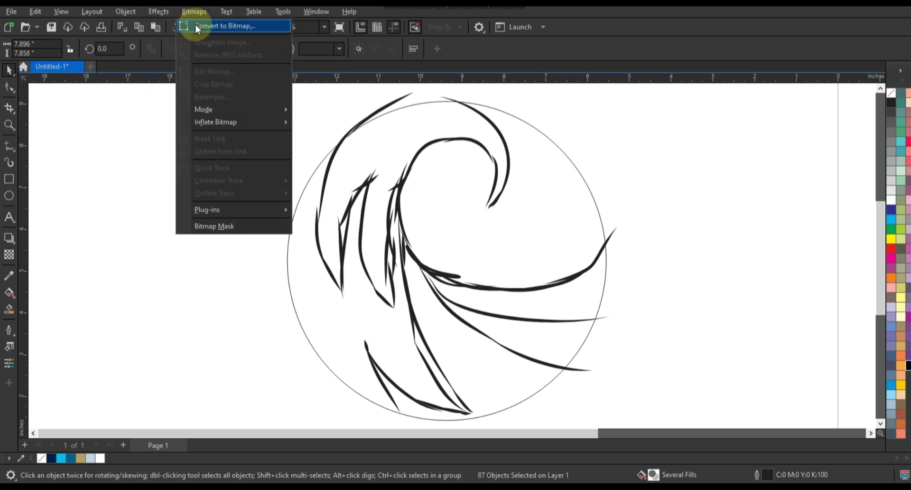
pyautogui.click(199, 28)
pyautogui.click(468, 209)
pyautogui.click(458, 237)
pyautogui.click(473, 307)
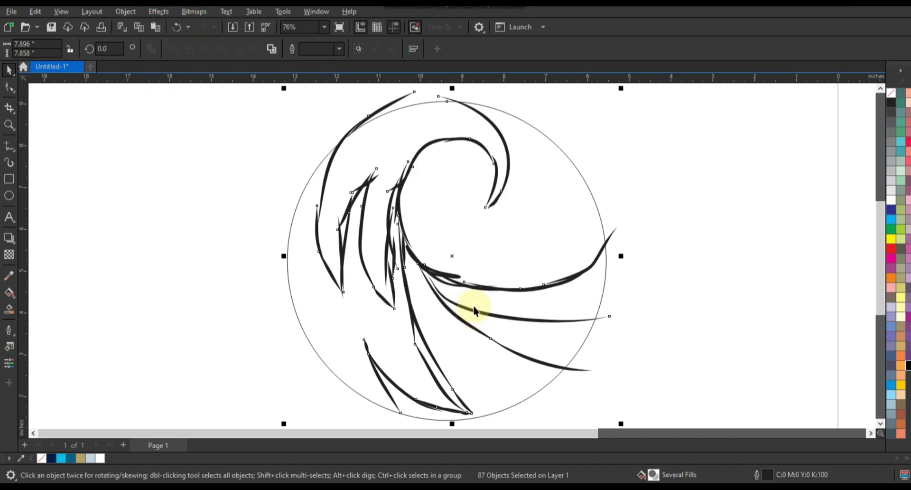
# Step: Apply a uniform transparency to the sketch bitmap to fade it into a pale tracing guide
pyautogui.click(9, 256)
pyautogui.scroll(-1, 488, 377)
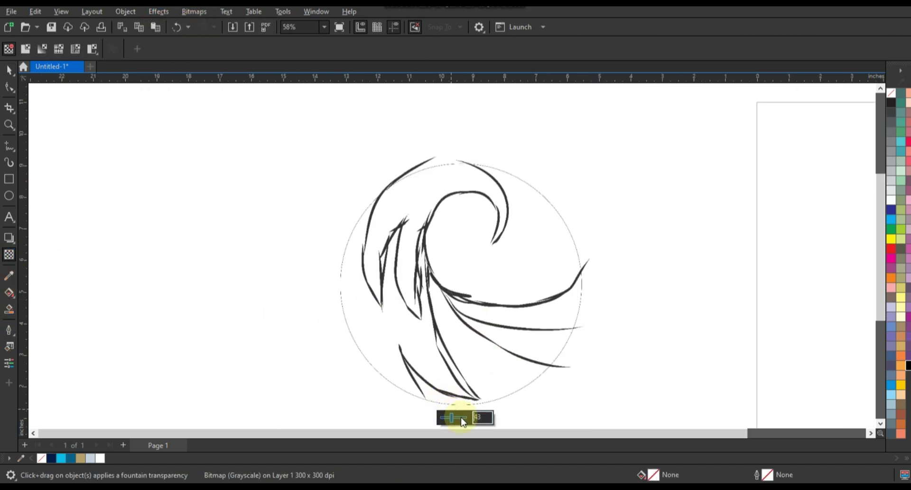
pyautogui.moveTo(461, 417); pyautogui.dragTo(462, 418)
pyautogui.click(11, 72)
pyautogui.click(225, 241)
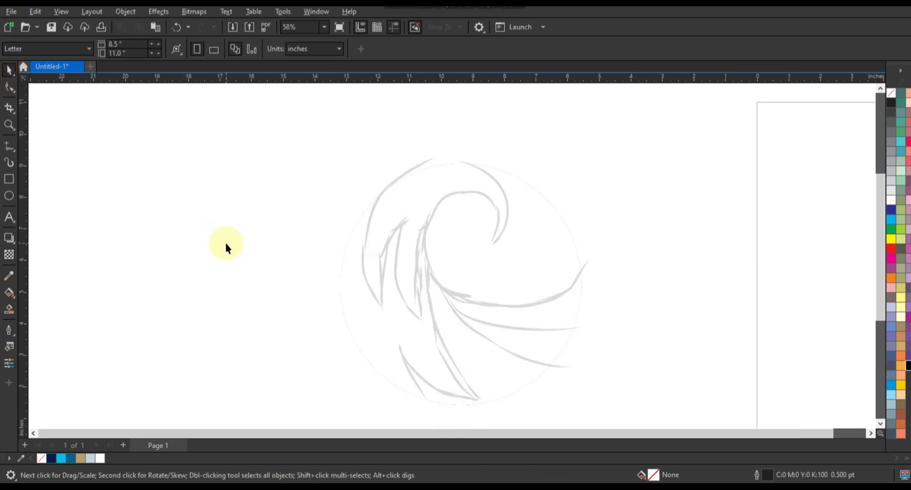
# Step: Draw a circle about 7.05 inches in diameter over the faded sketch
pyautogui.scroll(-1, 225, 240)
pyautogui.moveTo(240, 142); pyautogui.dragTo(594, 401)
pyautogui.click(593, 404)
pyautogui.scroll(2, 521, 336)
pyautogui.click(9, 195)
pyautogui.scroll(-1, 319, 198)
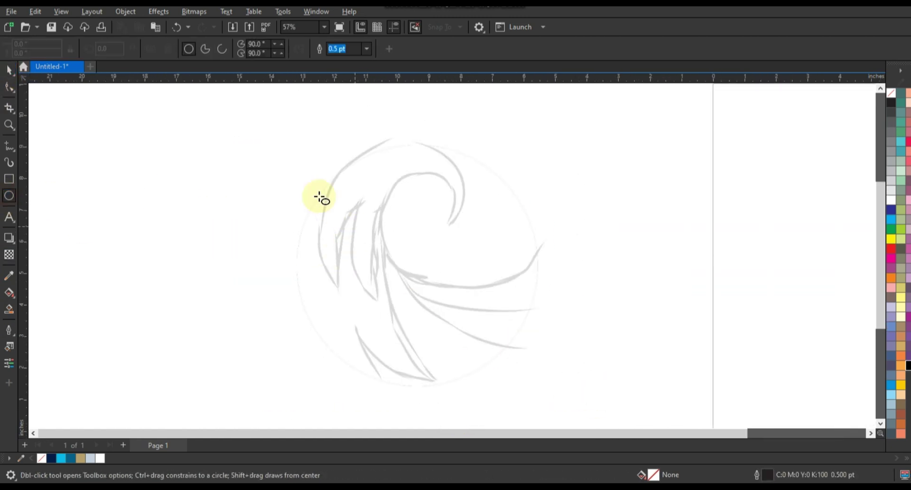
pyautogui.moveTo(302, 163); pyautogui.dragTo(372, 232)
pyautogui.moveTo(378, 299); pyautogui.dragTo(445, 386)
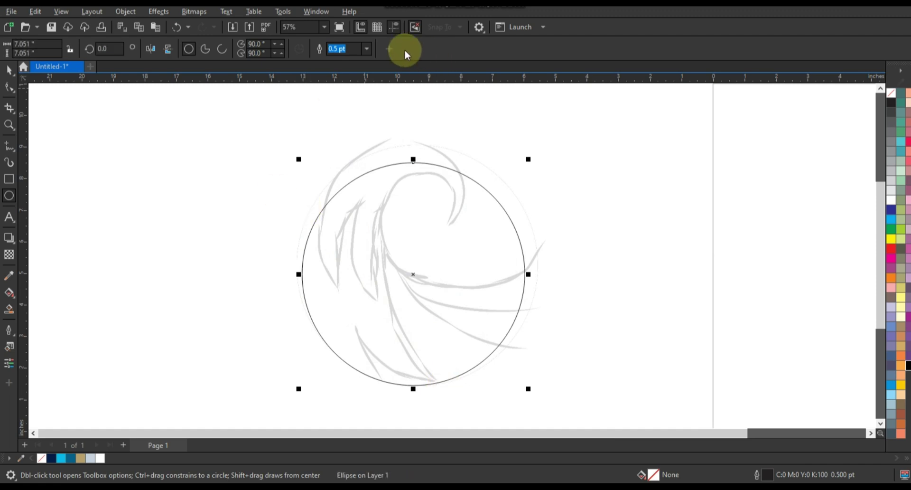
# Step: Set the new circle's outline to 4 pt and enlarge it to about 7.52 inches to match the sketched circle
pyautogui.click(367, 49)
pyautogui.click(347, 129)
pyautogui.press('space')
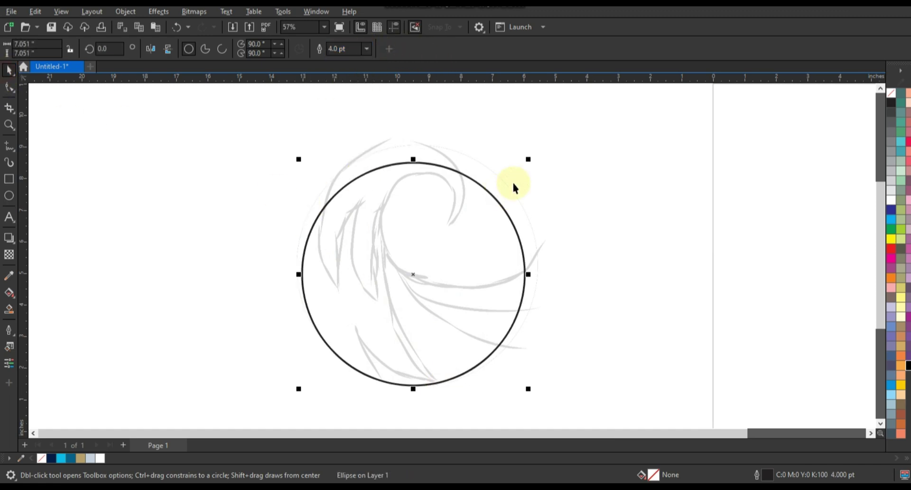
pyautogui.moveTo(529, 160)
pyautogui.mouseDown()
pyautogui.moveTo(540, 139)
pyautogui.moveTo(539, 145)
pyautogui.mouseUp()
pyautogui.moveTo(298, 148); pyautogui.dragTo(295, 144)
pyautogui.click(9, 125)
pyautogui.moveTo(234, 112); pyautogui.dragTo(600, 394)
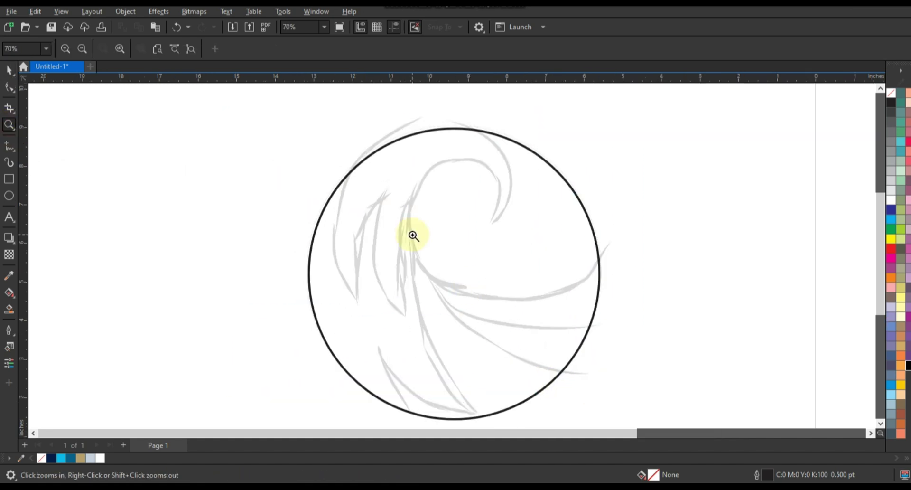
# Step: Draw a four-point open polyline from the circle's top through the curl's tip and inner edge to the circle's side, with a 3 pt outline
pyautogui.click(7, 148)
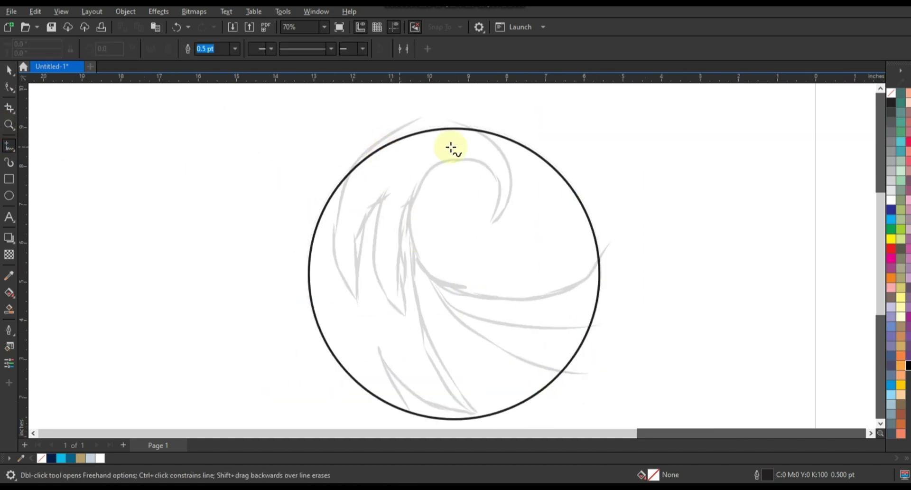
pyautogui.click(493, 223)
pyautogui.click(408, 230)
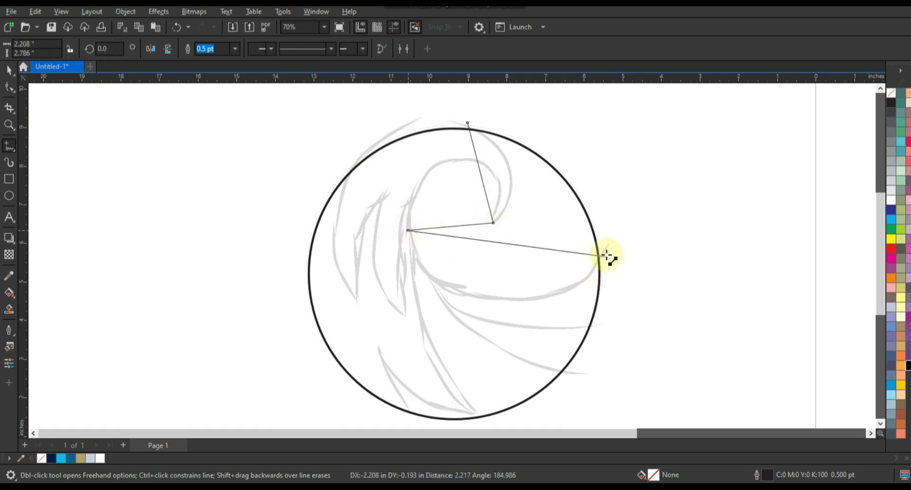
pyautogui.click(606, 254)
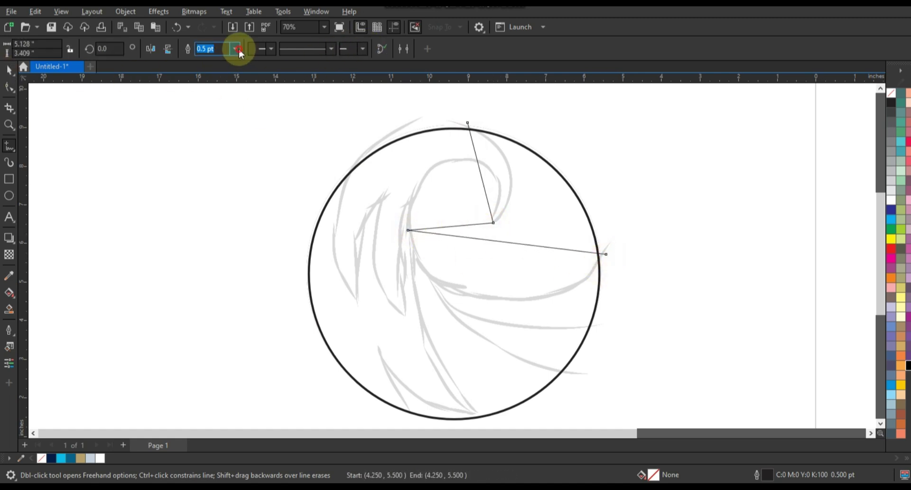
pyautogui.click(235, 48)
pyautogui.click(218, 117)
# Step: Make the polyline's segments curved and bend the first one along the outer edge of the sketched curl
pyautogui.click(9, 87)
pyautogui.click(466, 224)
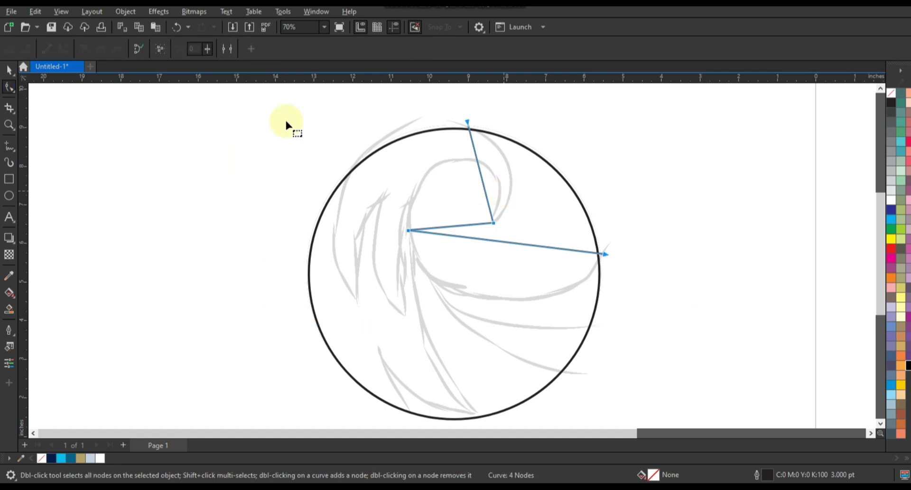
pyautogui.hotkey('ctrl', 'z')
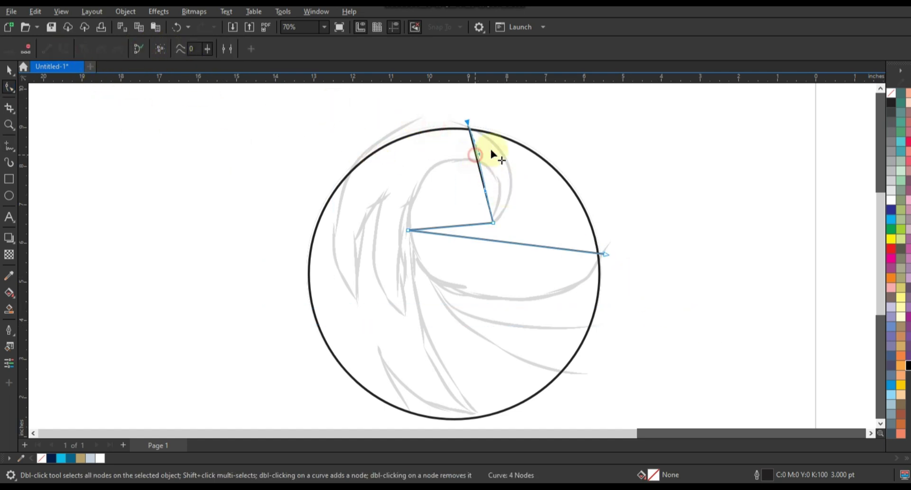
pyautogui.moveTo(487, 188); pyautogui.dragTo(530, 183)
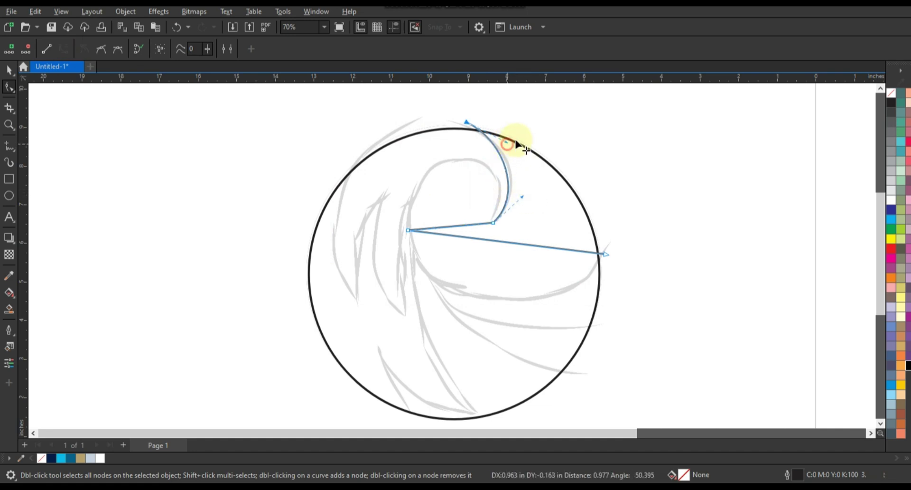
pyautogui.moveTo(517, 144)
pyautogui.mouseDown()
pyautogui.moveTo(461, 124)
pyautogui.moveTo(512, 143)
pyautogui.mouseUp()
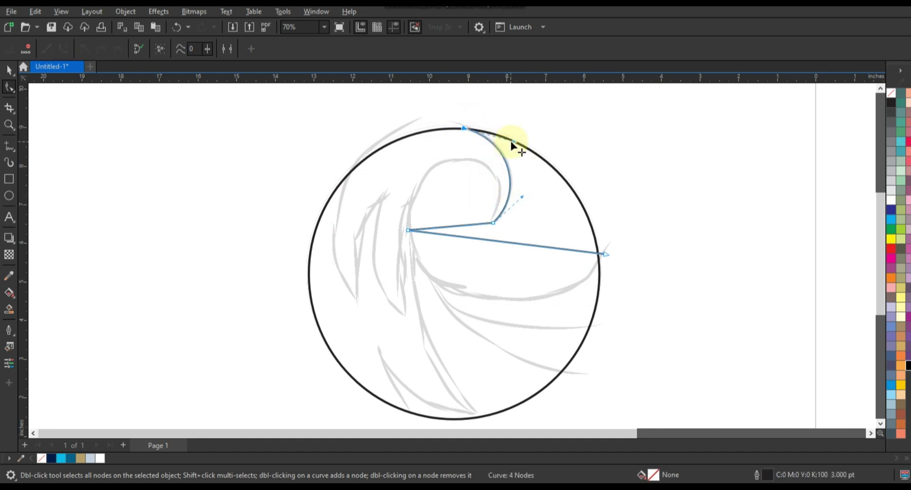
# Step: Shape the middle segment into a rounded arch following the inner edge of the sketched curl
pyautogui.click(466, 226)
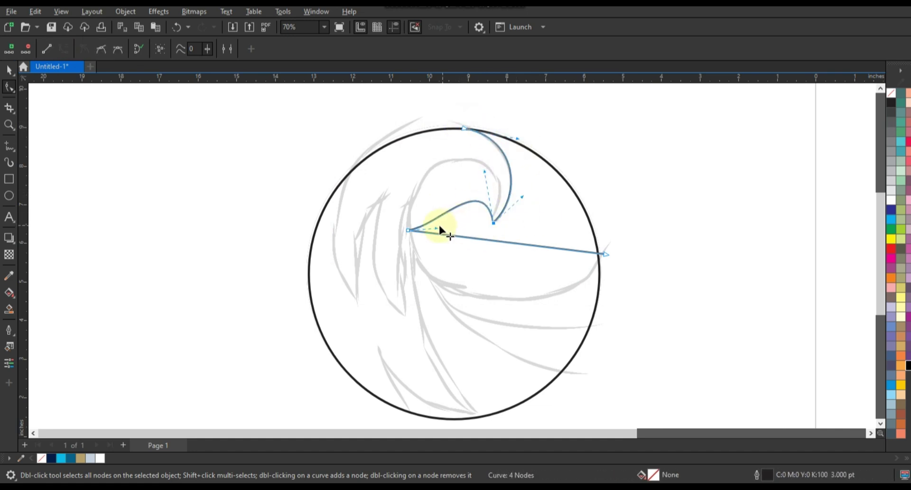
pyautogui.moveTo(504, 149); pyautogui.dragTo(513, 143)
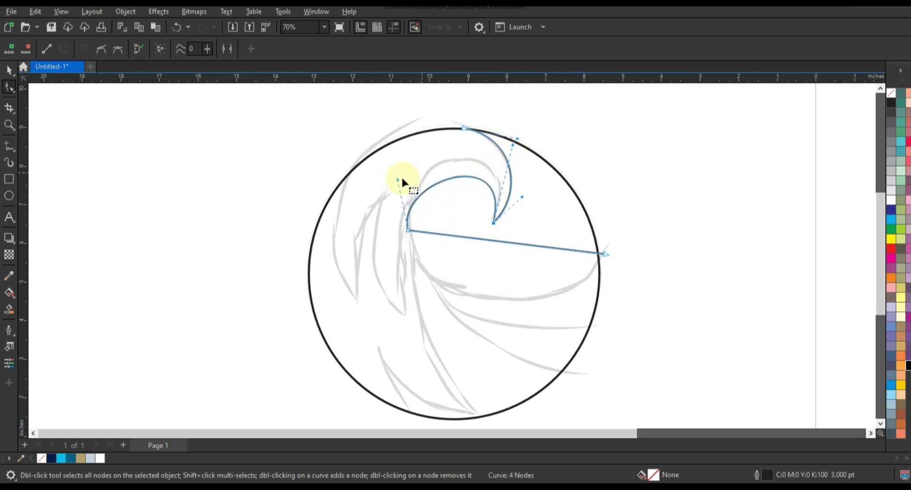
pyautogui.moveTo(397, 180); pyautogui.dragTo(396, 142)
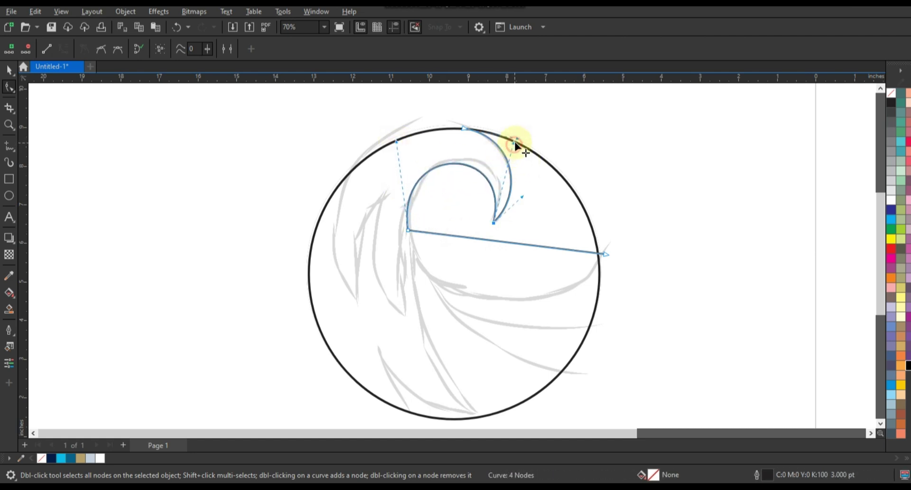
pyautogui.click(516, 140)
pyautogui.moveTo(522, 138); pyautogui.dragTo(520, 137)
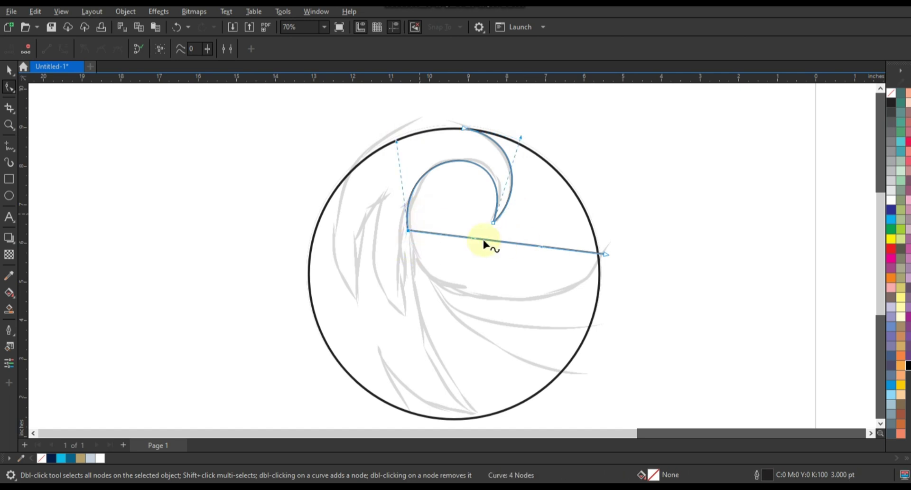
# Step: Bend the last segment down along the sketched wave surface to the circle's edge and deselect the curve
pyautogui.moveTo(541, 246); pyautogui.dragTo(544, 328)
pyautogui.moveTo(414, 287); pyautogui.dragTo(422, 309)
pyautogui.moveTo(550, 333); pyautogui.dragTo(553, 334)
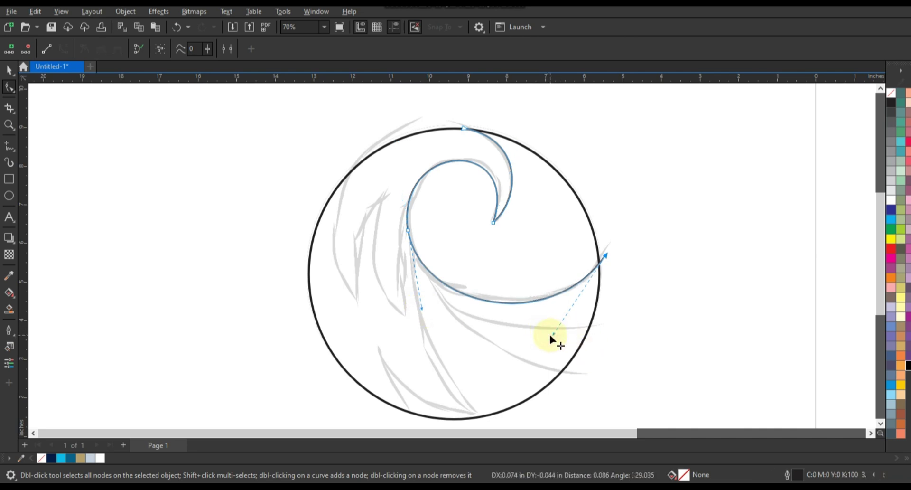
pyautogui.click(416, 307)
pyautogui.click(416, 307)
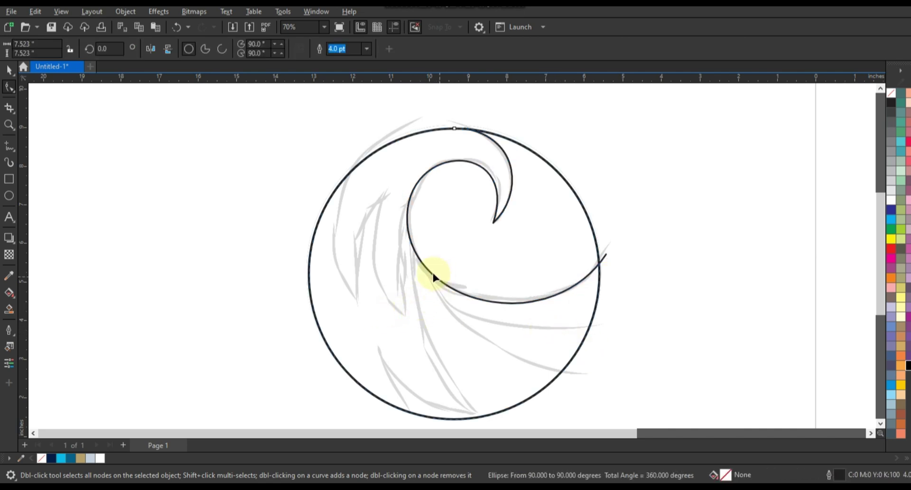
pyautogui.click(9, 71)
pyautogui.click(106, 164)
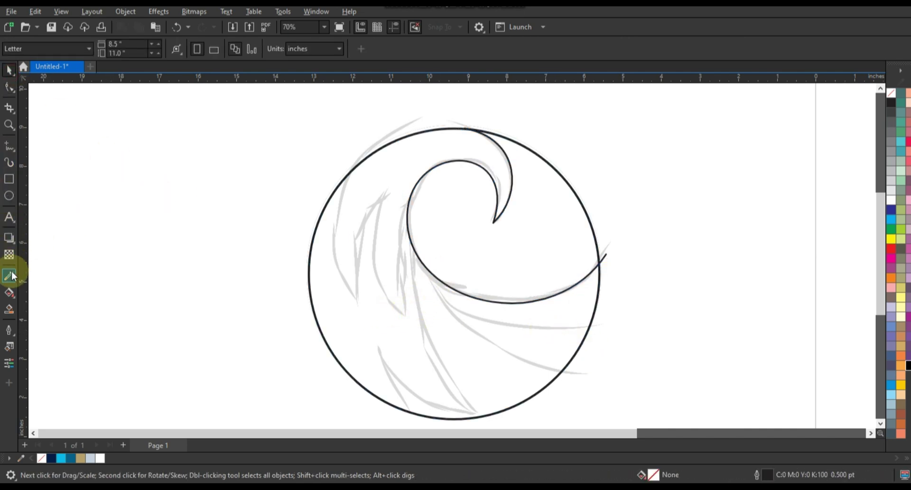
# Step: Set the default outline width for new Freehand lines to 3 pt
pyautogui.click(11, 149)
pyautogui.click(235, 49)
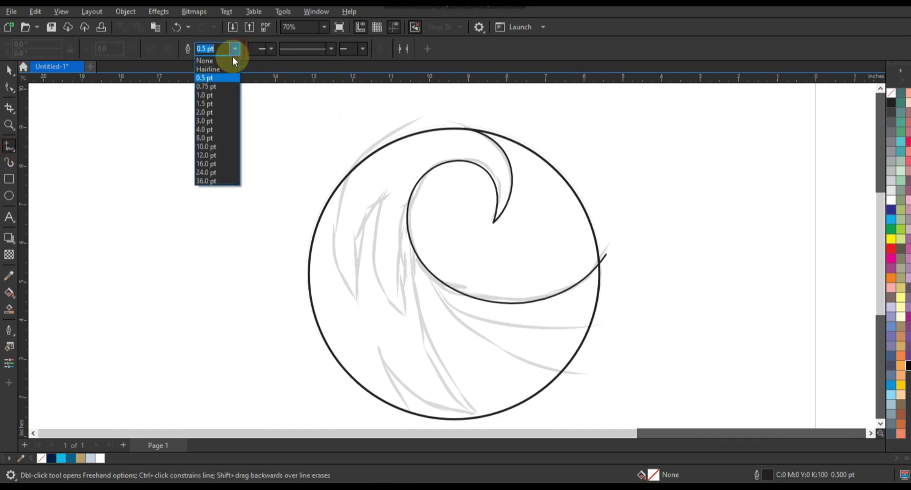
pyautogui.click(214, 121)
pyautogui.click(460, 322)
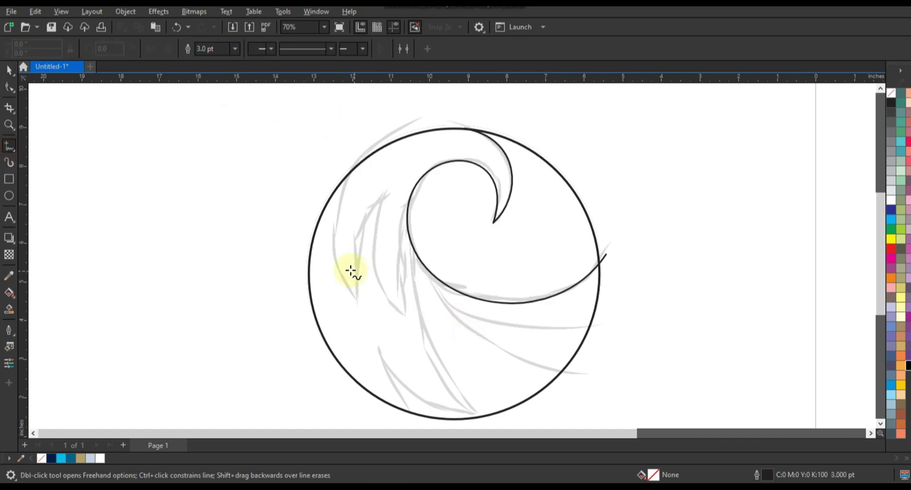
# Step: Draw a four-segment zigzag Freehand polyline from the circle's upper-left edge through the sketched foam tips to the curl's inner edge
pyautogui.click(349, 152)
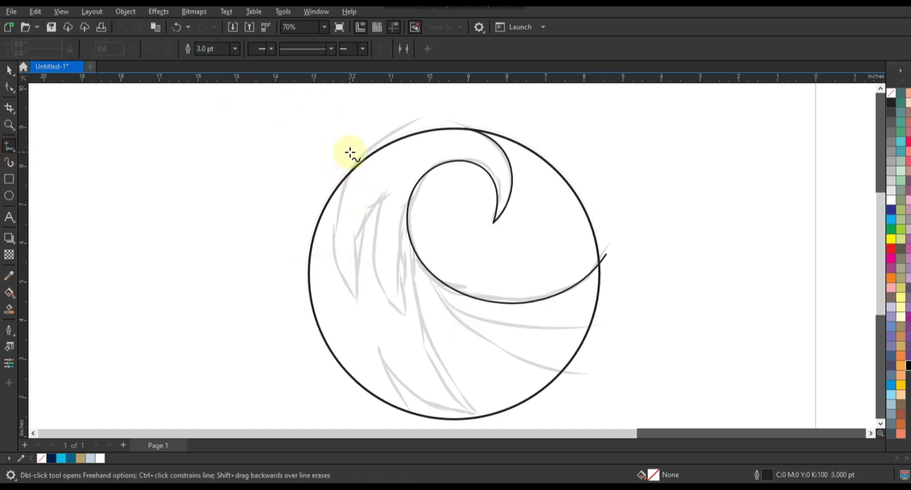
pyautogui.doubleClick(356, 306)
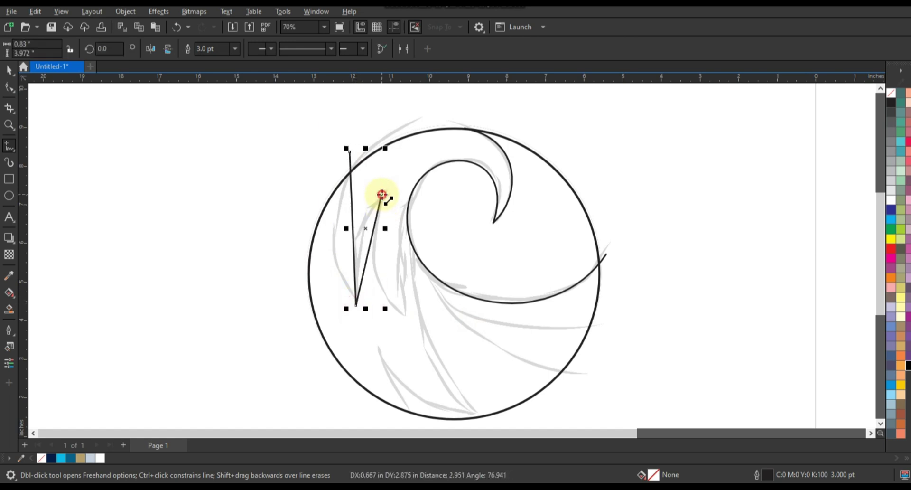
pyautogui.click(403, 314)
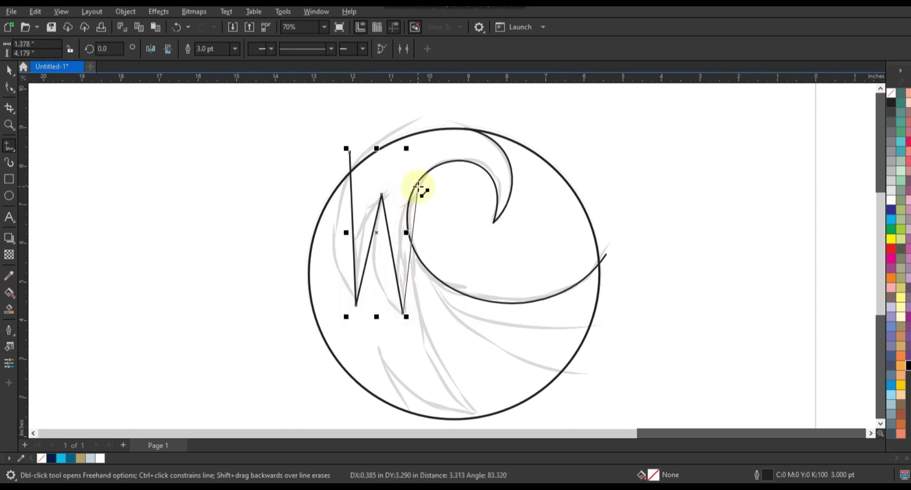
pyautogui.doubleClick(418, 186)
# Step: Make the zigzag's segments curved and bend the first one along the outermost sketched foam line, with its end on the circle
pyautogui.click(10, 87)
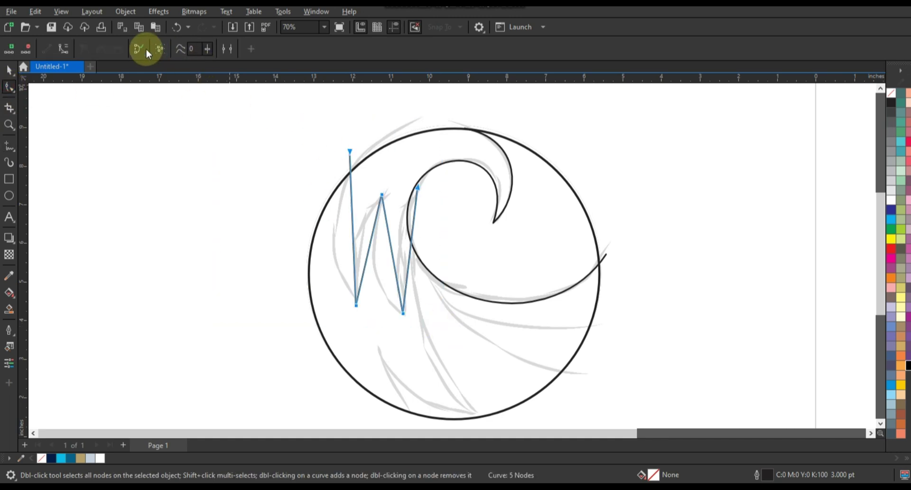
pyautogui.moveTo(352, 203); pyautogui.dragTo(331, 198)
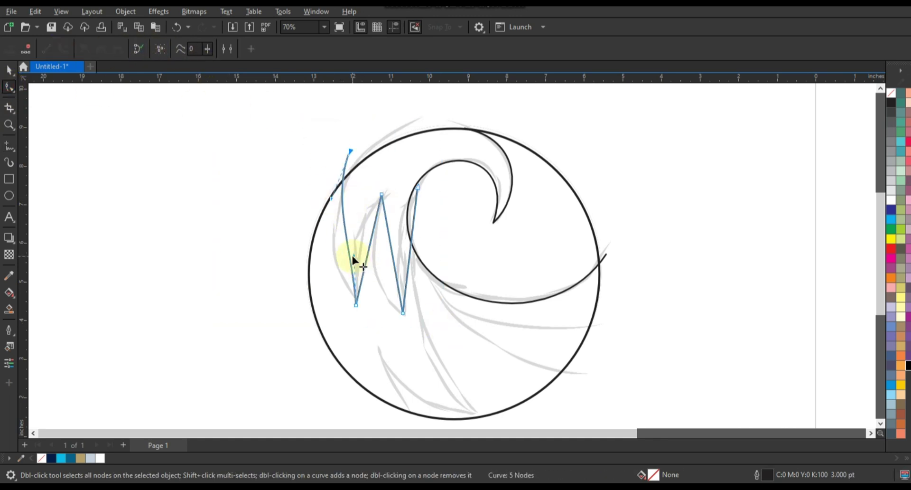
pyautogui.moveTo(354, 255); pyautogui.dragTo(327, 262)
pyautogui.moveTo(345, 169); pyautogui.dragTo(331, 186)
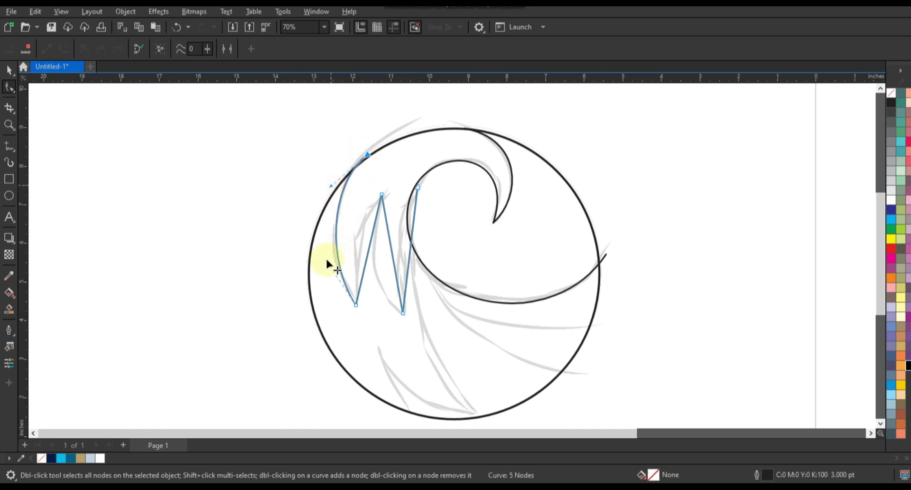
# Step: Bend the zigzag's second and third segments into the pointed foam finger shown in the sketch
pyautogui.moveTo(327, 262); pyautogui.dragTo(360, 207)
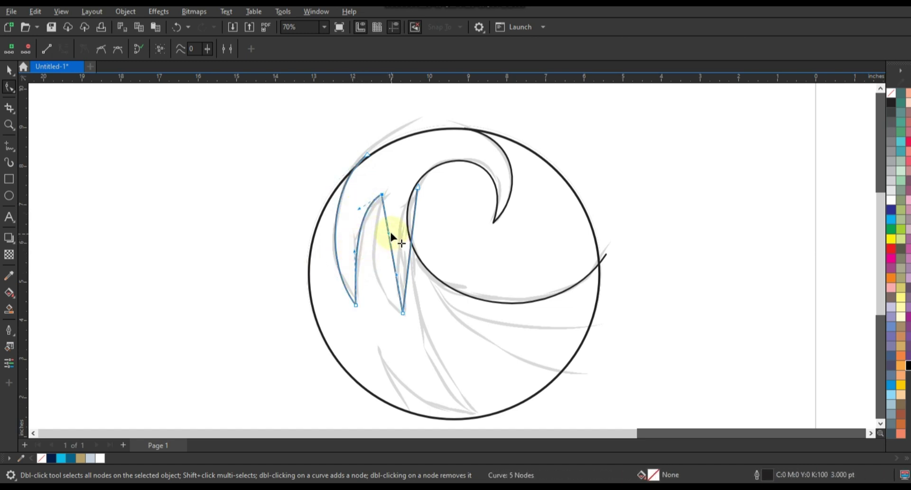
pyautogui.moveTo(387, 236); pyautogui.dragTo(366, 235)
pyautogui.moveTo(397, 274); pyautogui.dragTo(369, 290)
pyautogui.click(359, 232)
# Step: Bend the zigzag's last segment up into the curl's inner edge and undo the final adjustment
pyautogui.click(413, 230)
pyautogui.moveTo(412, 229); pyautogui.dragTo(399, 215)
pyautogui.moveTo(406, 280); pyautogui.dragTo(387, 253)
pyautogui.hotkey('ctrl', 'z')
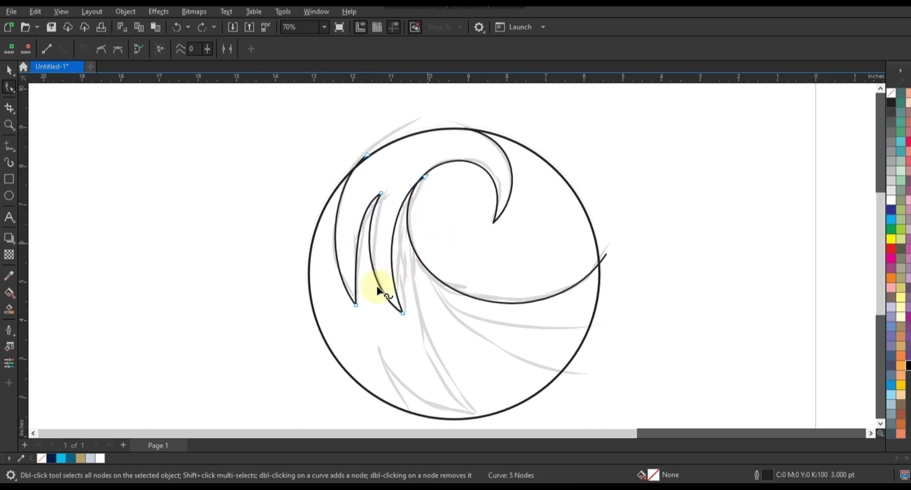
# Step: Nudge the middle foam tip up and refine the handles of the first and second foam curves
pyautogui.moveTo(380, 193); pyautogui.dragTo(385, 189)
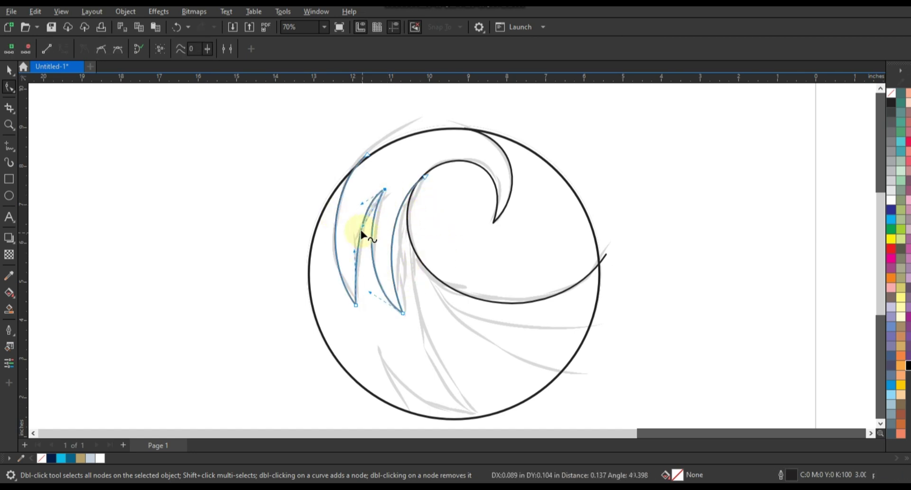
pyautogui.moveTo(362, 230); pyautogui.dragTo(361, 210)
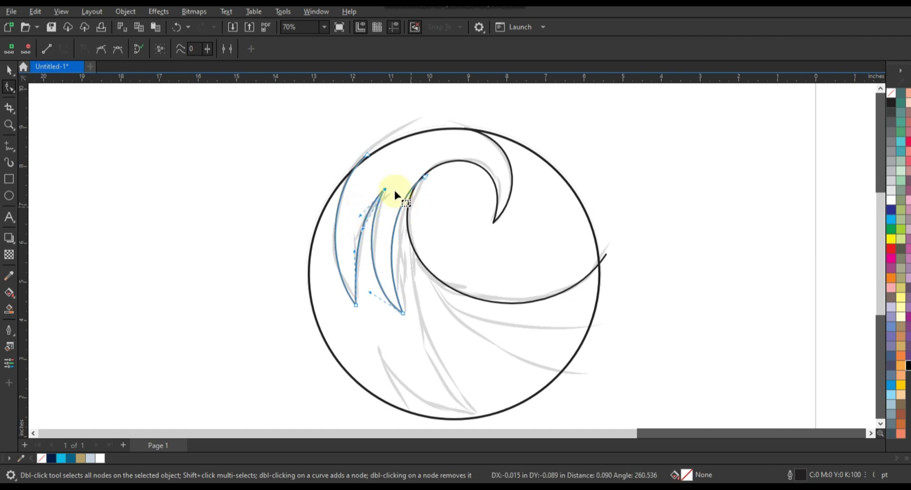
pyautogui.moveTo(369, 155); pyautogui.dragTo(368, 153)
pyautogui.moveTo(343, 182); pyautogui.dragTo(326, 186)
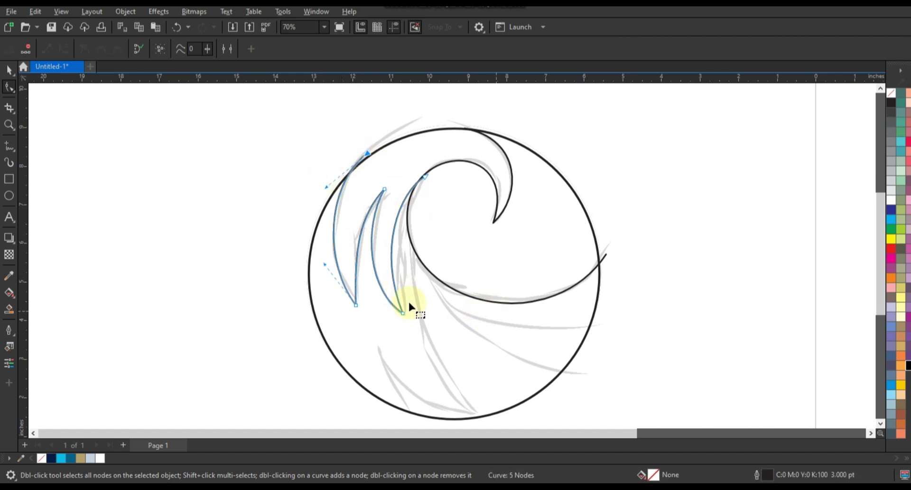
# Step: Draw a three-segment Freehand polyline from the circle's bottom edge to the small splash tip, back to the bottom edge and up to the curl
pyautogui.click(9, 145)
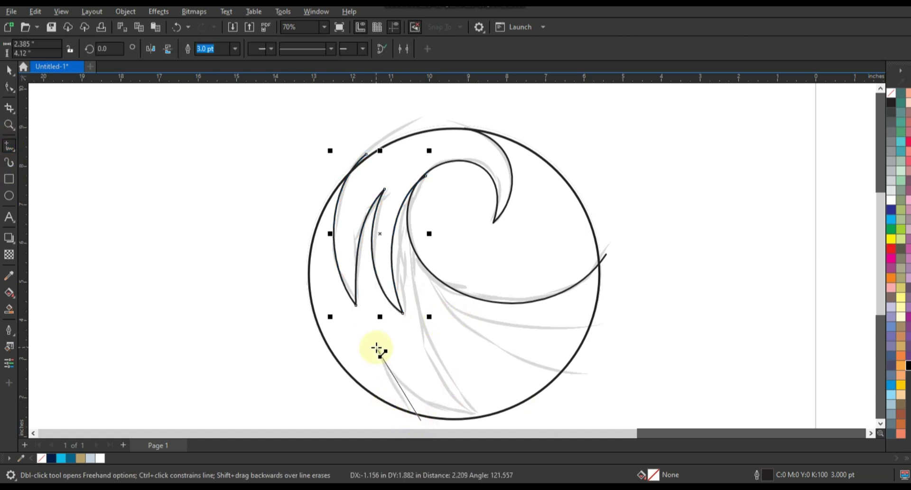
pyautogui.doubleClick(376, 348)
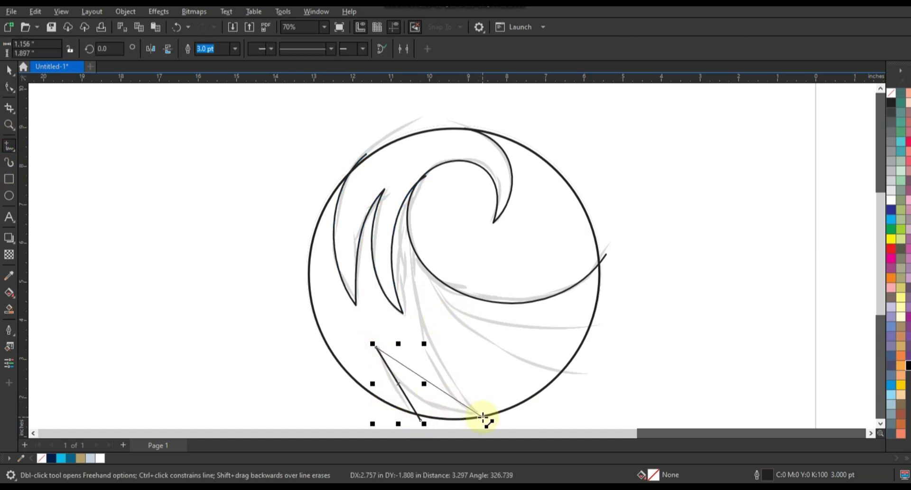
pyautogui.doubleClick(484, 419)
pyautogui.click(416, 193)
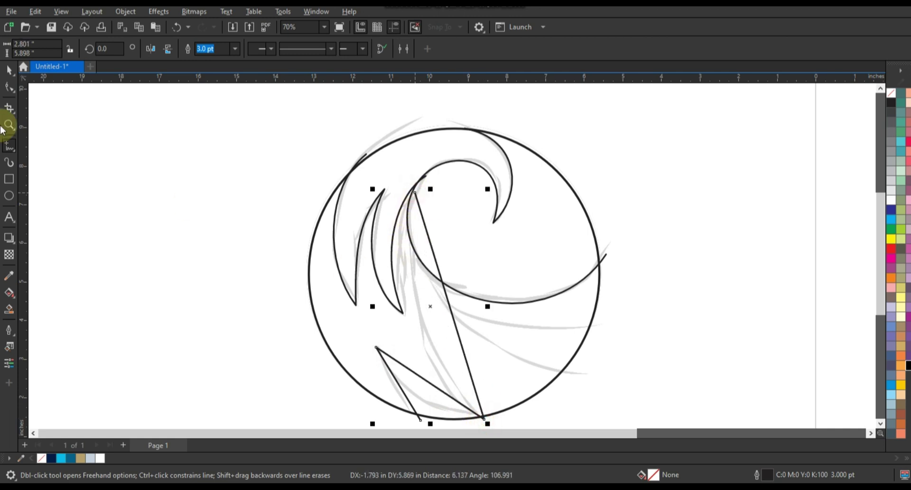
# Step: Make the new polyline's segments curved and bend the first two into the small splash at the bottom of the sketch
pyautogui.click(9, 87)
pyautogui.moveTo(194, 142); pyautogui.dragTo(503, 402)
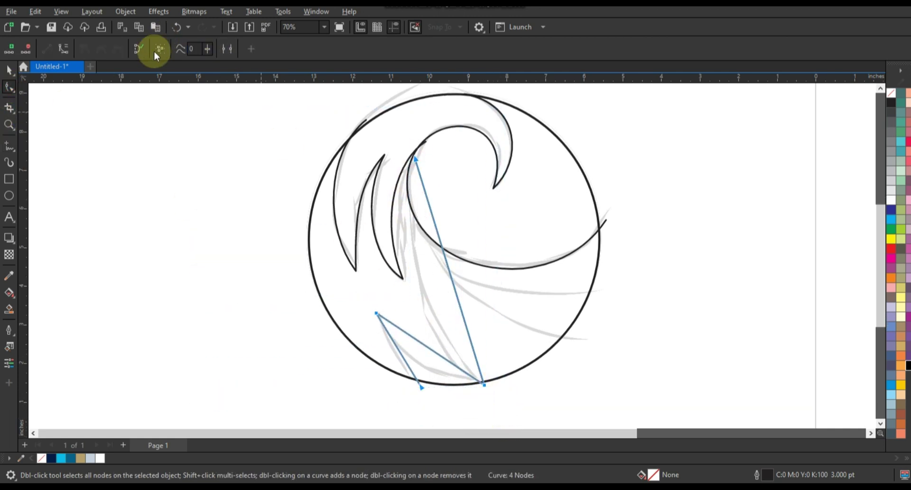
pyautogui.moveTo(398, 347); pyautogui.dragTo(422, 387)
pyautogui.click(422, 387)
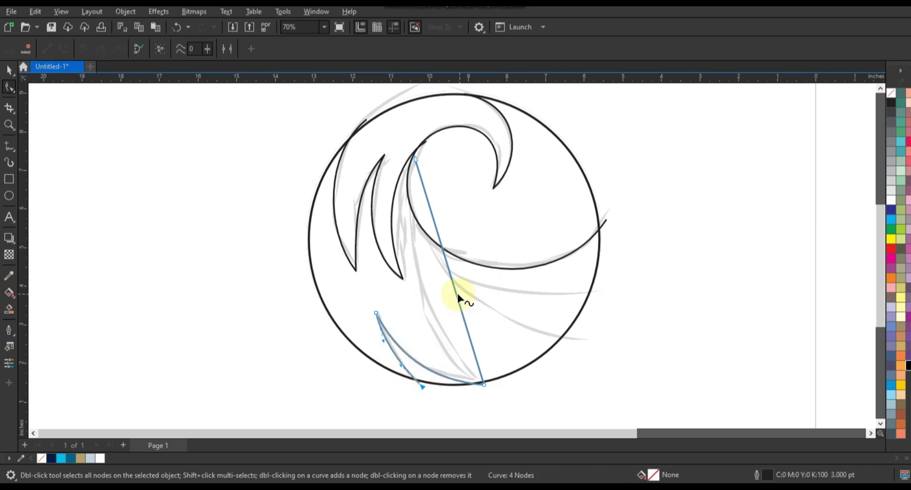
# Step: Bend the long segment along the sketched wave body and move its upper end onto the curl line
pyautogui.moveTo(440, 155); pyautogui.dragTo(420, 316)
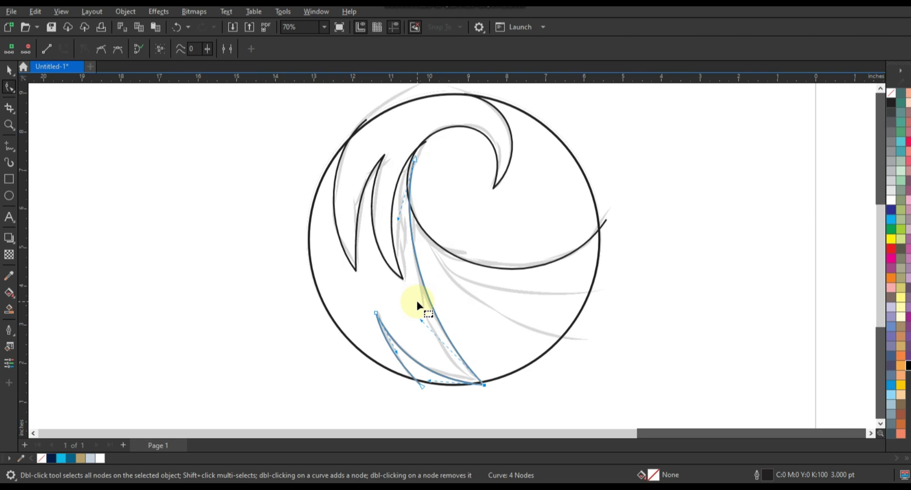
pyautogui.moveTo(421, 321); pyautogui.dragTo(415, 327)
pyautogui.moveTo(402, 224); pyautogui.dragTo(390, 216)
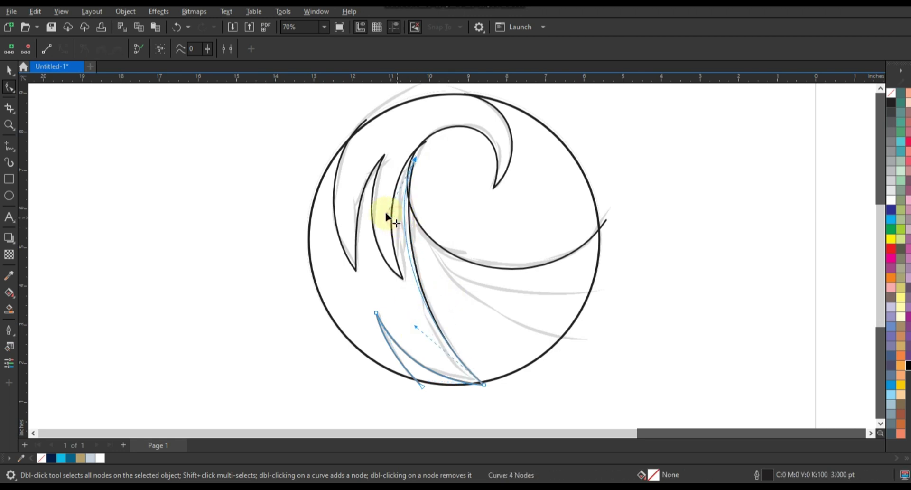
pyautogui.moveTo(415, 159); pyautogui.dragTo(417, 149)
pyautogui.moveTo(417, 326); pyautogui.dragTo(409, 340)
# Step: Move the bottom corner node slightly outward along the circle's edge and readjust the long segment's lower handle
pyautogui.click(486, 384)
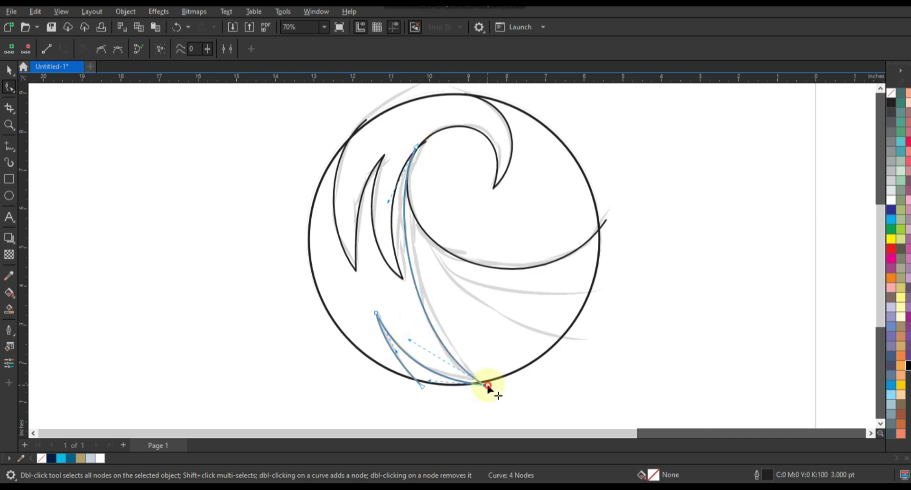
pyautogui.moveTo(486, 385); pyautogui.dragTo(499, 381)
pyautogui.moveTo(426, 336); pyautogui.dragTo(421, 339)
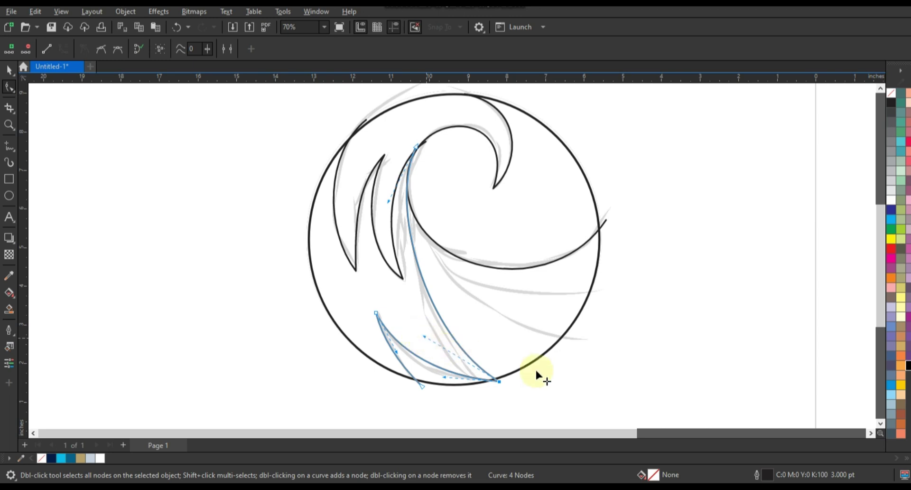
pyautogui.moveTo(524, 372); pyautogui.dragTo(465, 394)
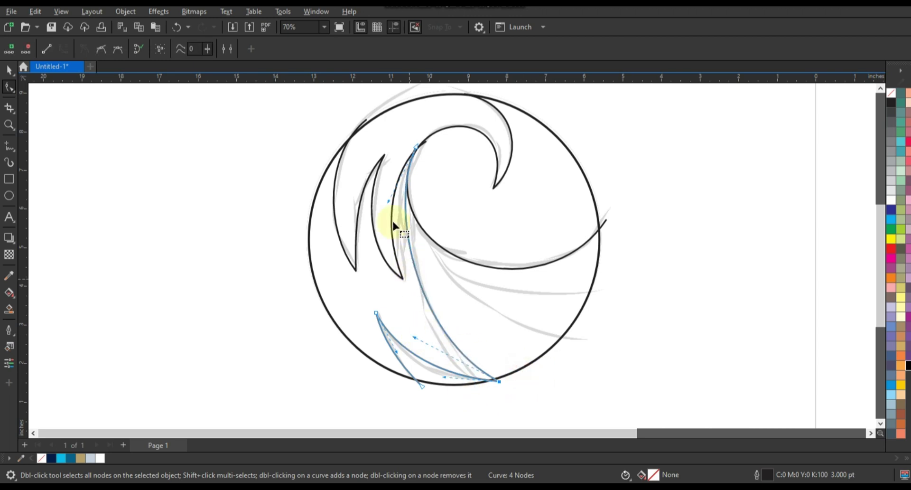
# Step: Refine the long curve's upper end and both handles, and reshape the lower splash curve closer to the sketch
pyautogui.moveTo(416, 147); pyautogui.dragTo(419, 148)
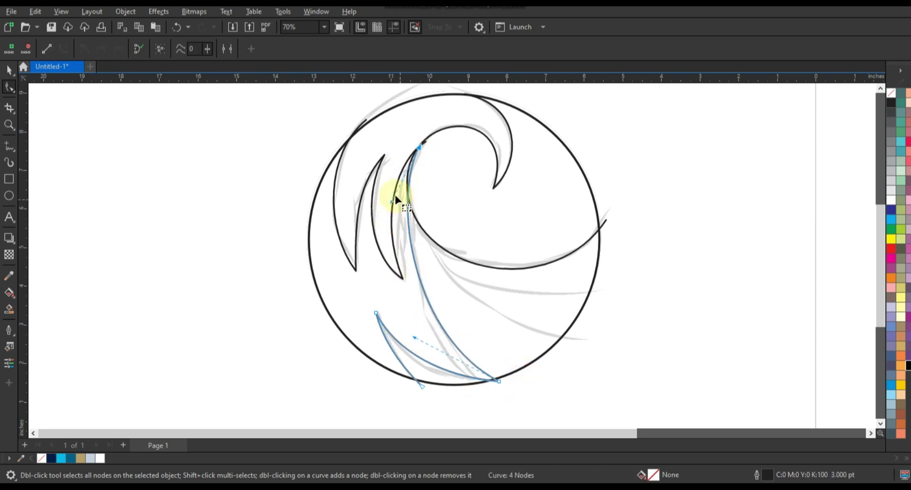
pyautogui.moveTo(392, 202); pyautogui.dragTo(385, 188)
pyautogui.click(445, 338)
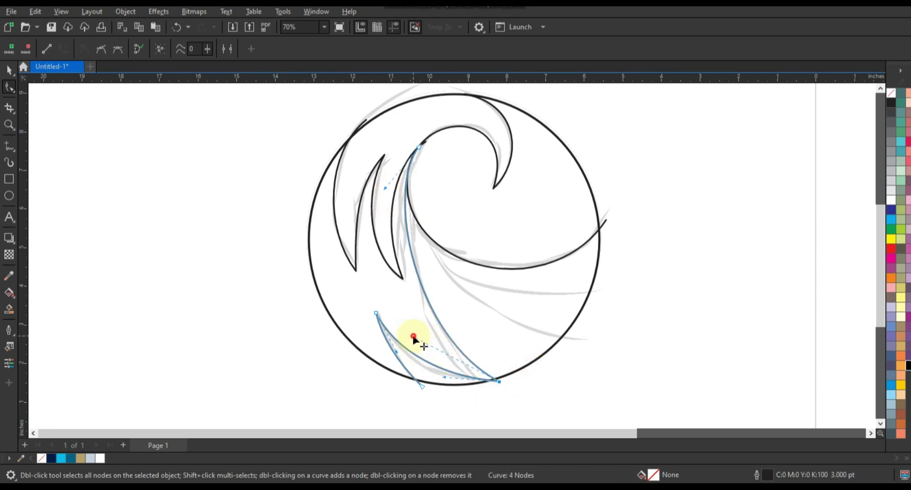
pyautogui.moveTo(414, 339)
pyautogui.mouseDown()
pyautogui.moveTo(426, 375)
pyautogui.moveTo(388, 349)
pyautogui.mouseUp()
pyautogui.moveTo(387, 348); pyautogui.dragTo(398, 361)
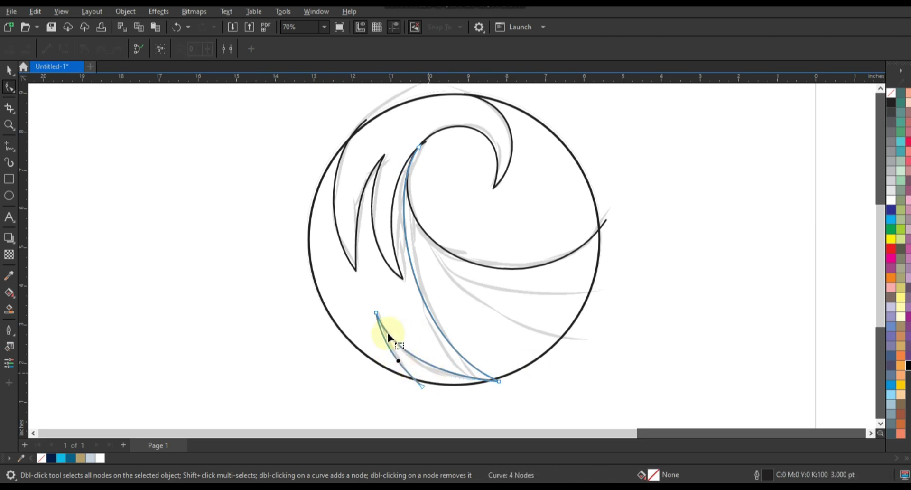
# Step: Draw a two-segment Freehand V from the circle's lower-right edge to the curl's base and out to the right edge
pyautogui.click(9, 145)
pyautogui.click(576, 347)
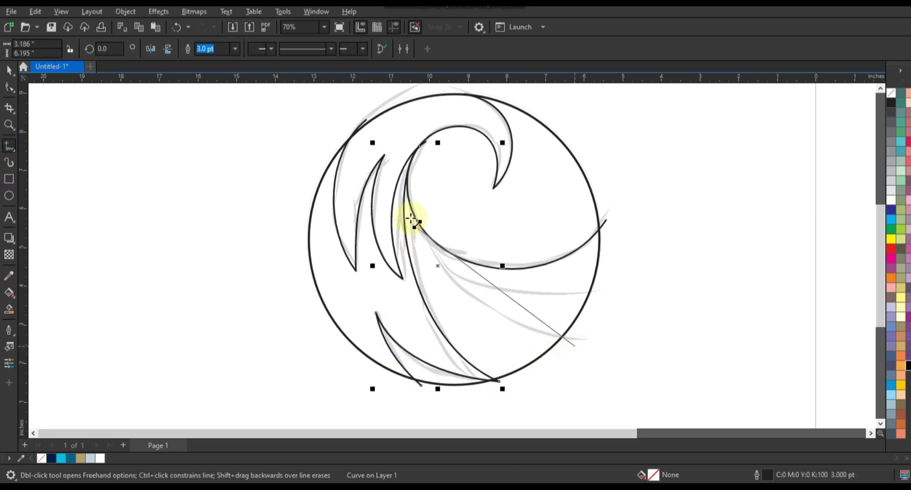
pyautogui.doubleClick(412, 209)
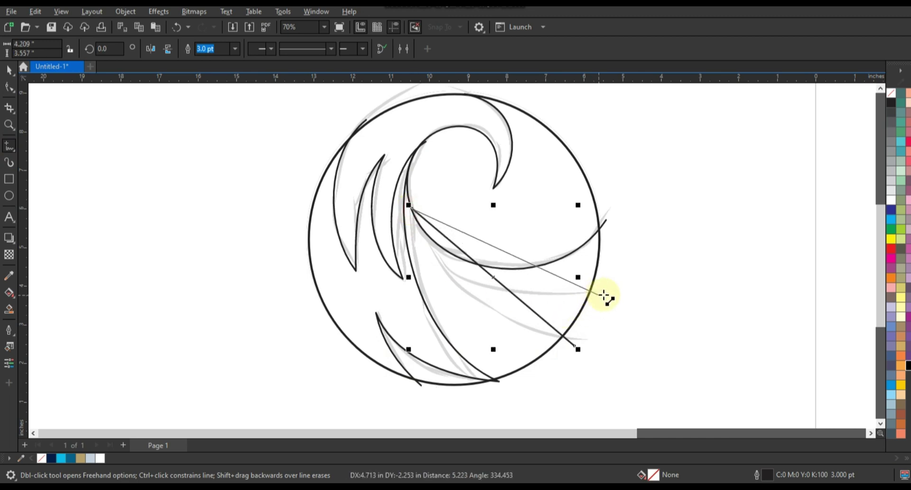
pyautogui.click(602, 294)
# Step: Make the V's two segments curved and bend both along the sketched lines beneath the wave surface
pyautogui.click(9, 87)
pyautogui.moveTo(376, 184); pyautogui.dragTo(659, 361)
pyautogui.moveTo(491, 277); pyautogui.dragTo(471, 292)
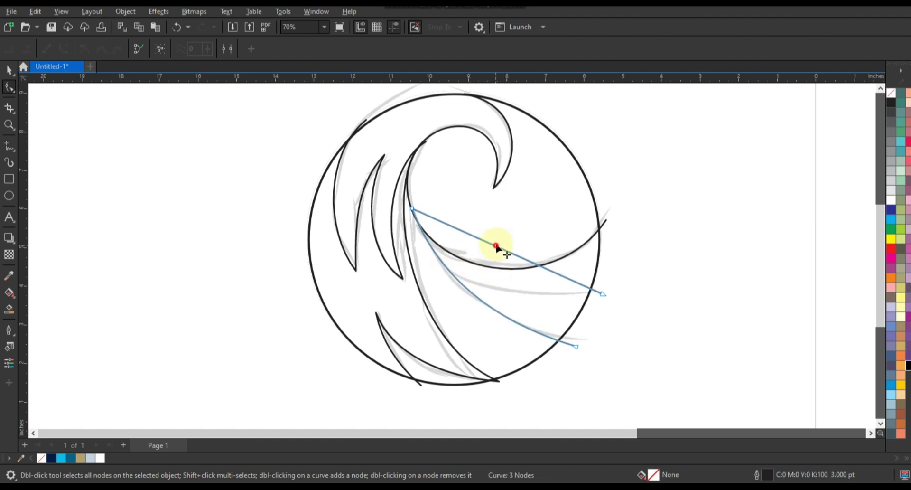
pyautogui.moveTo(496, 245); pyautogui.dragTo(480, 276)
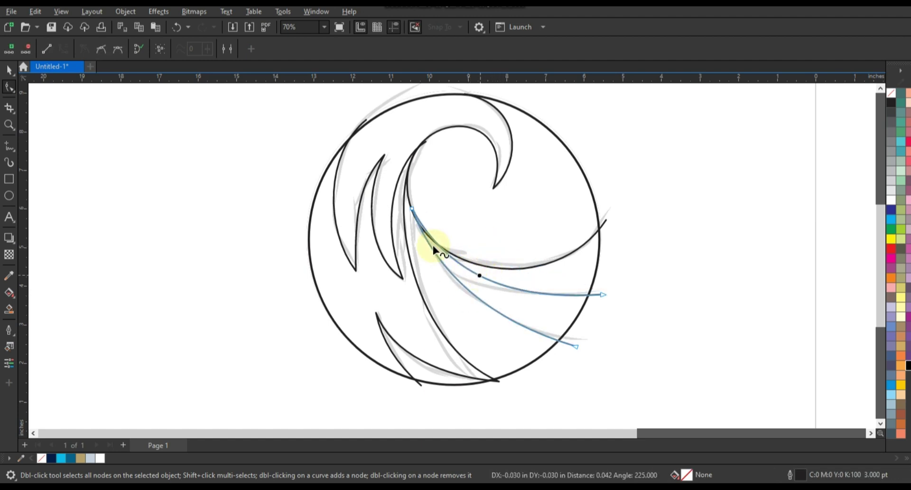
# Step: Nudge the V's shared corner node and fine-tune the lower curve's handles to smooth its sweep
pyautogui.click(411, 206)
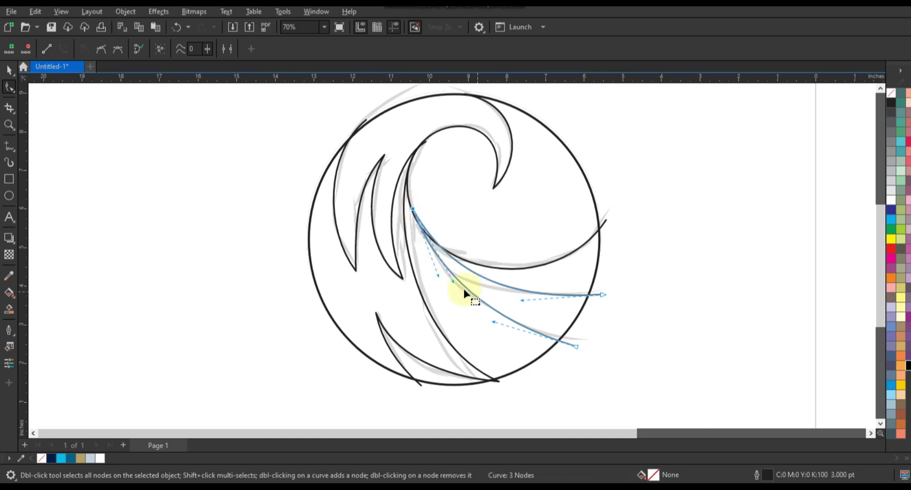
pyautogui.moveTo(453, 281); pyautogui.dragTo(448, 278)
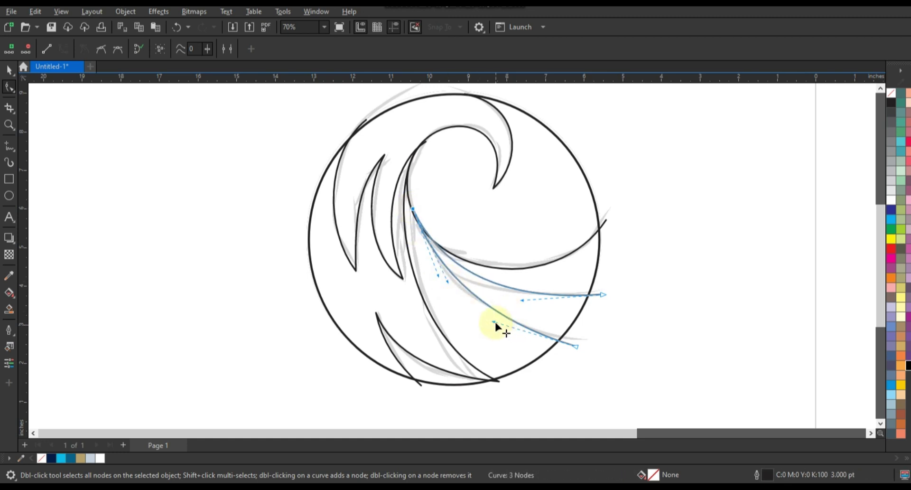
pyautogui.moveTo(494, 322); pyautogui.dragTo(493, 324)
# Step: Select the four traced wave curves without the circle and combine them into one object
pyautogui.click(9, 70)
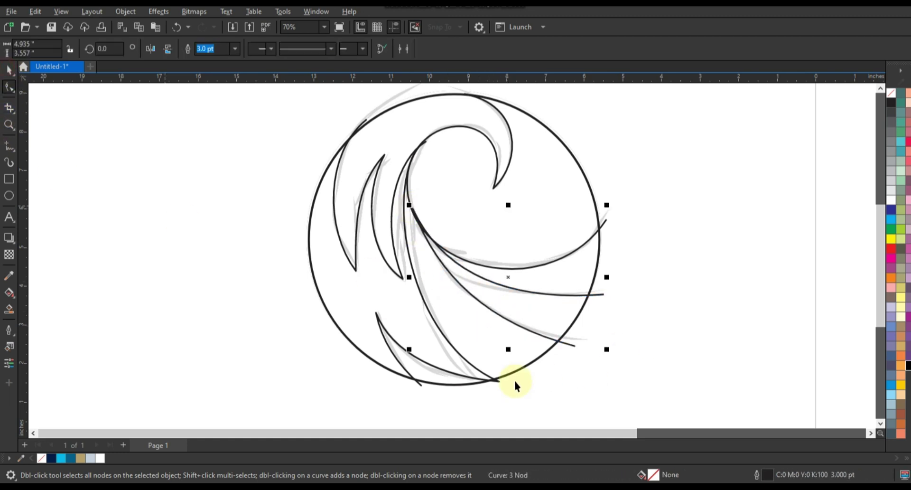
pyautogui.keyDown('shift'); pyautogui.click(580, 303); pyautogui.keyUp('shift')
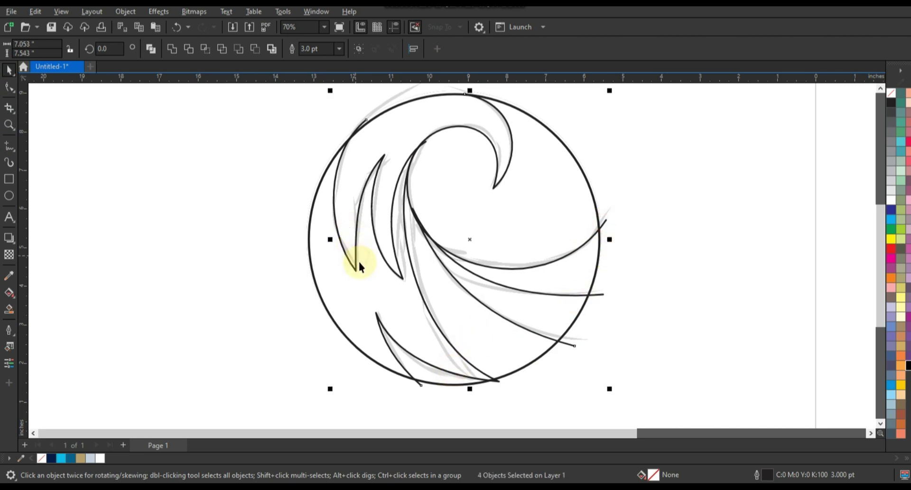
pyautogui.click(151, 49)
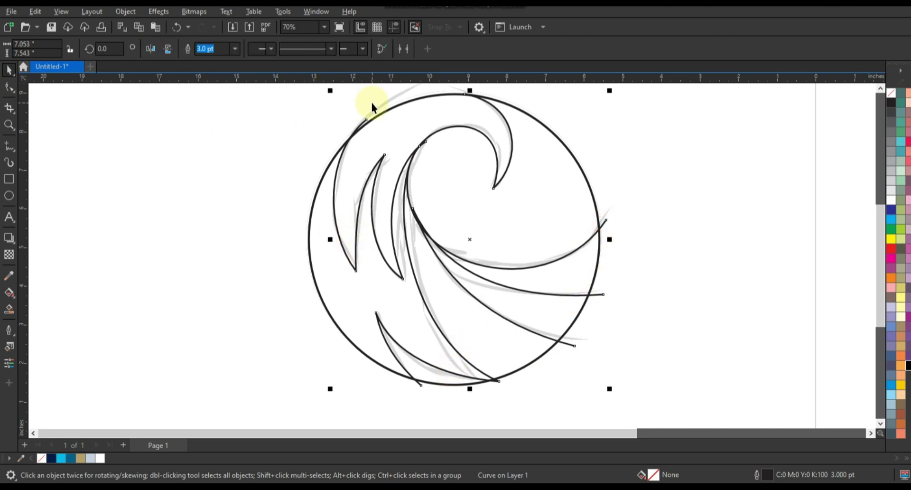
# Step: Set the combined wave curve's outline width to 8 pt and convert the outline to an object
pyautogui.click(235, 48)
pyautogui.click(215, 139)
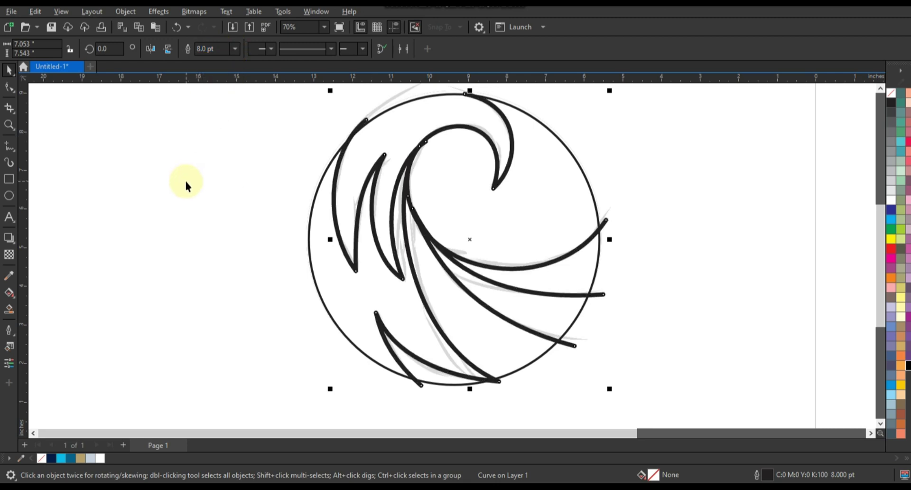
pyautogui.click(116, 15)
pyautogui.click(142, 329)
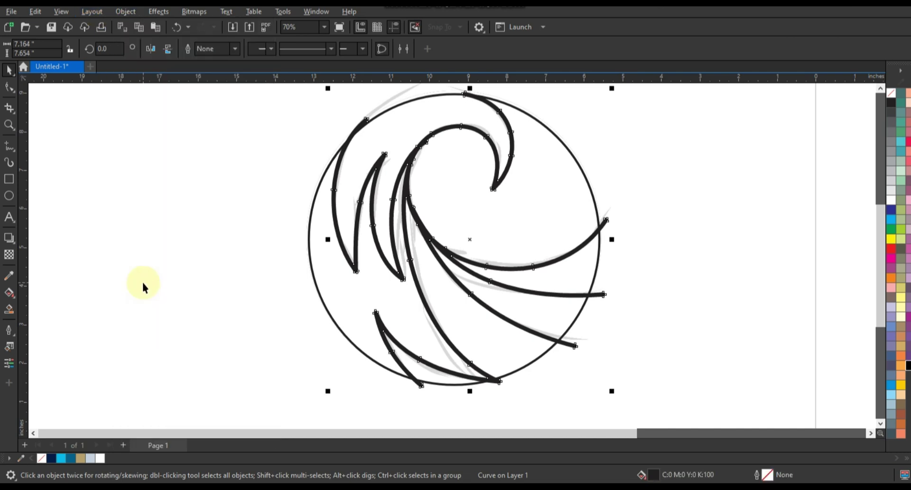
# Step: Move the faded sketch to the left, clear of the traced wave and circle
pyautogui.click(142, 282)
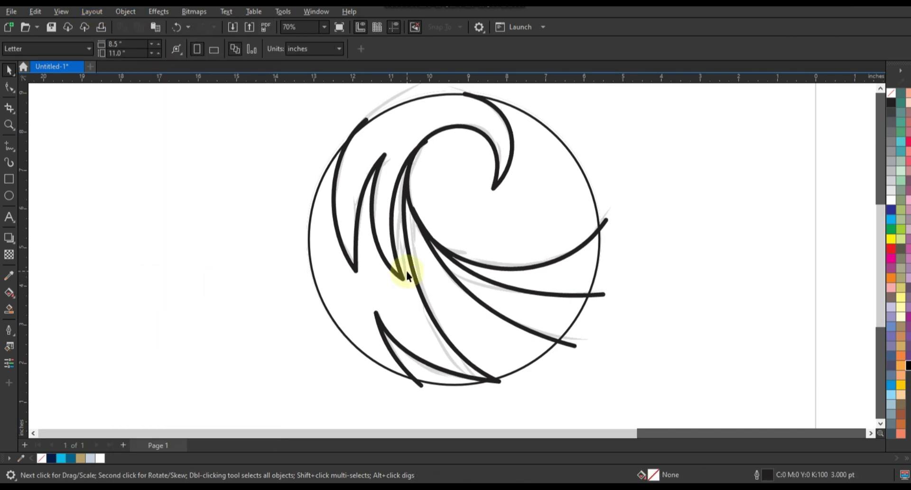
pyautogui.moveTo(609, 214); pyautogui.dragTo(233, 212)
pyautogui.click(314, 229)
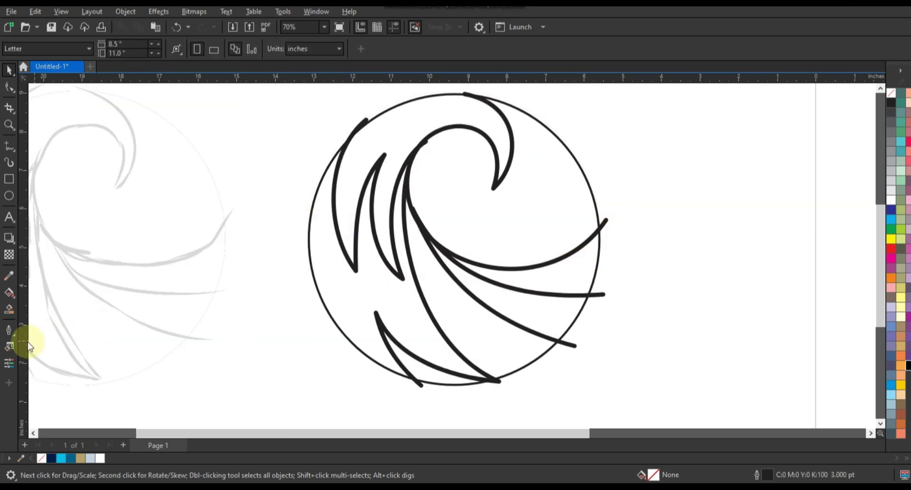
# Step: Smart-fill all enclosed wave regions inside the circle with blue #336699, from the right-hand bands to the crest
pyautogui.click(10, 313)
pyautogui.click(549, 279)
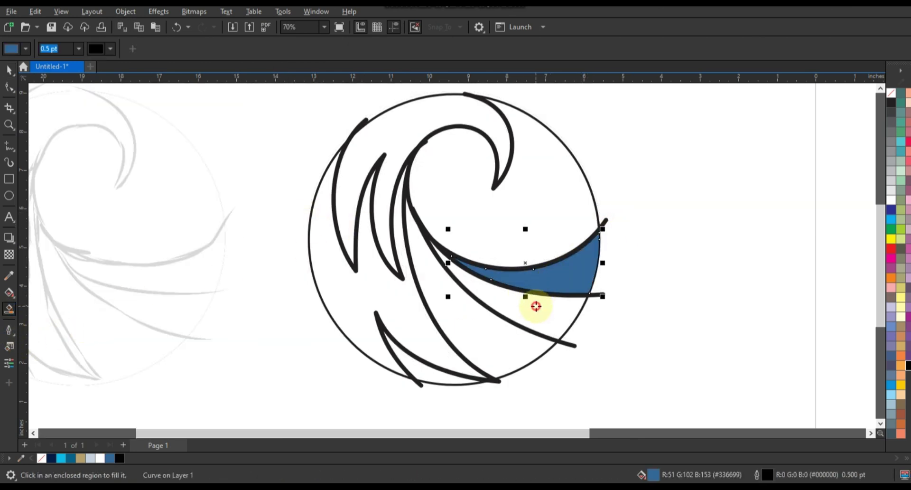
pyautogui.click(535, 305)
pyautogui.click(481, 337)
pyautogui.click(417, 326)
pyautogui.click(407, 366)
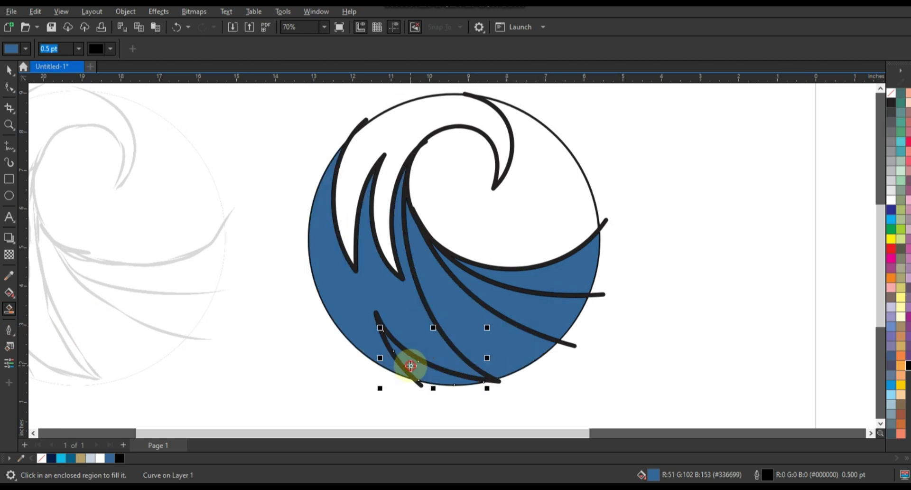
pyautogui.click(384, 186)
# Step: Delete the thick black wave-line object so only the filled wave shapes and the circle remain
pyautogui.click(9, 69)
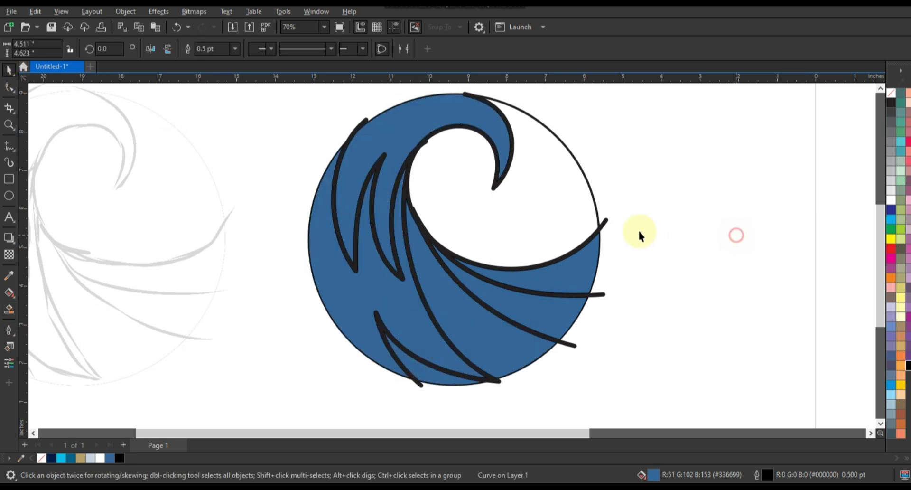
pyautogui.click(606, 222)
pyautogui.press('Delete')
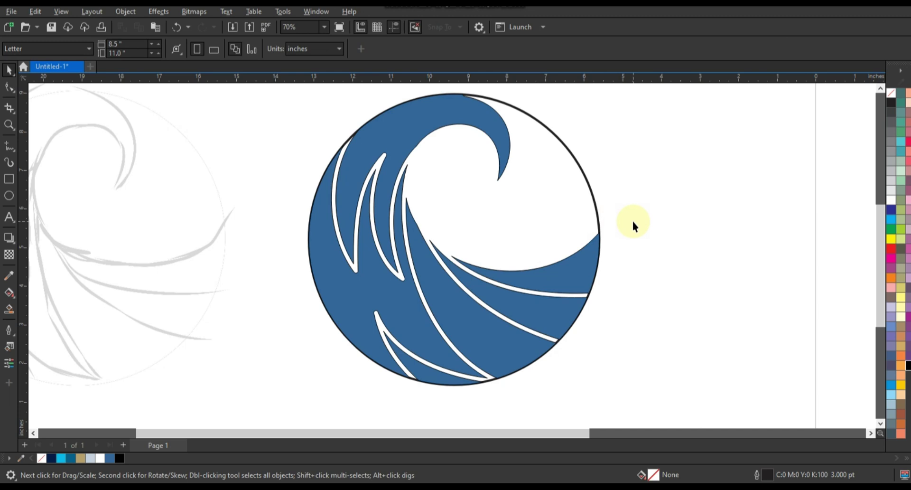
# Step: Fill the background circle with dark navy #061D46
pyautogui.click(585, 179)
pyautogui.click(907, 365)
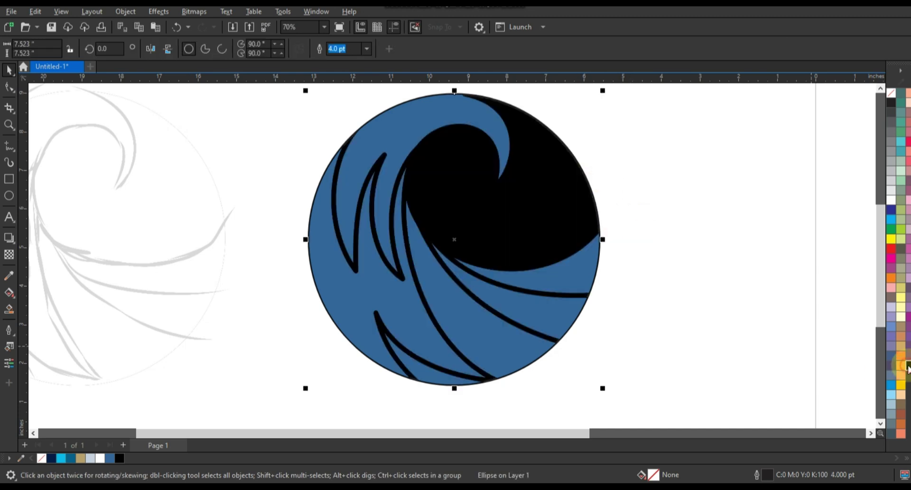
pyautogui.click(51, 458)
# Step: Recolour the right-hand wave bands from top to bottom: dark teal #09628A, cyan #00BCE9 and dark teal #09628A
pyautogui.click(562, 277)
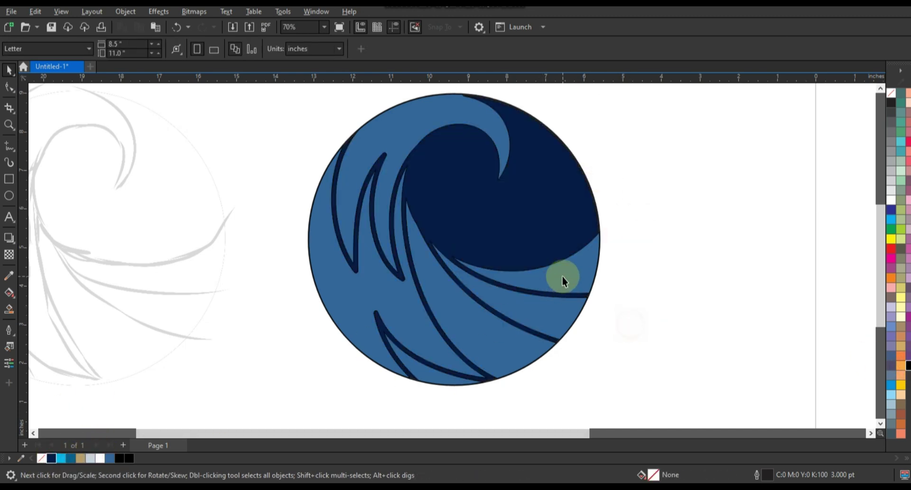
pyautogui.click(71, 458)
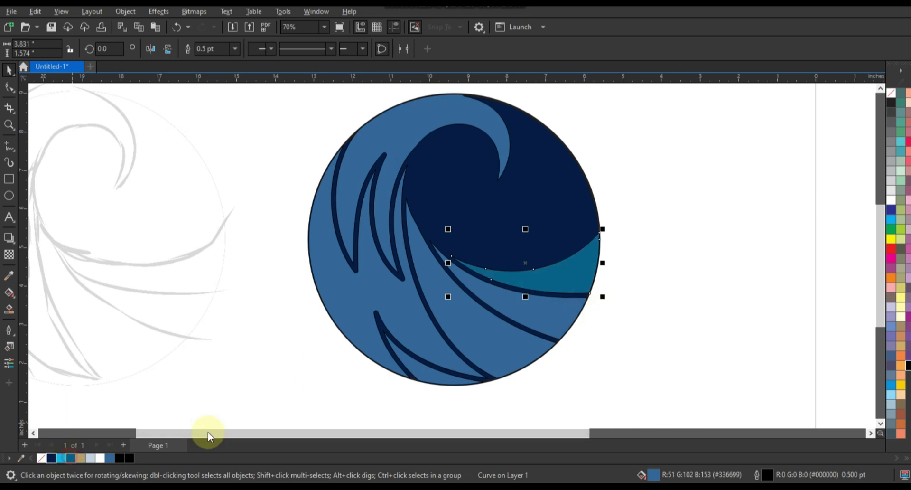
pyautogui.click(548, 318)
pyautogui.click(61, 458)
pyautogui.click(458, 349)
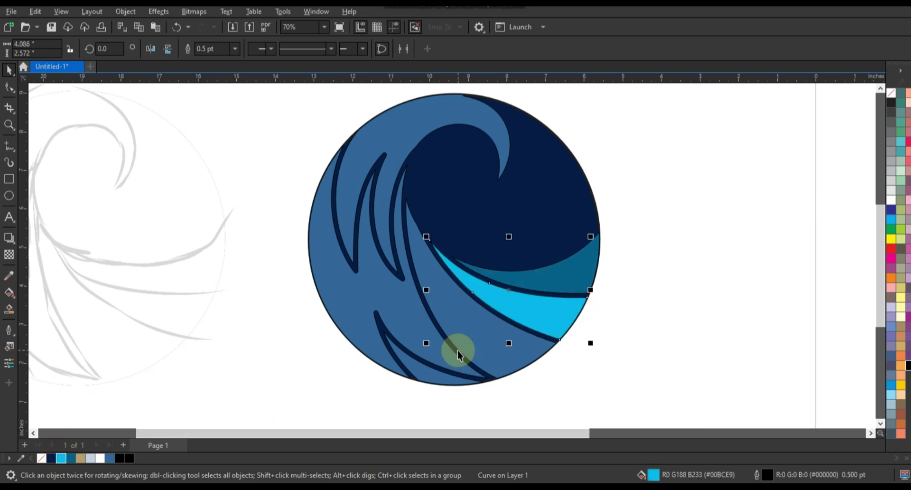
pyautogui.click(482, 342)
pyautogui.click(74, 457)
# Step: Fill the large left-hand wave body with cyan #00BCE9
pyautogui.click(425, 358)
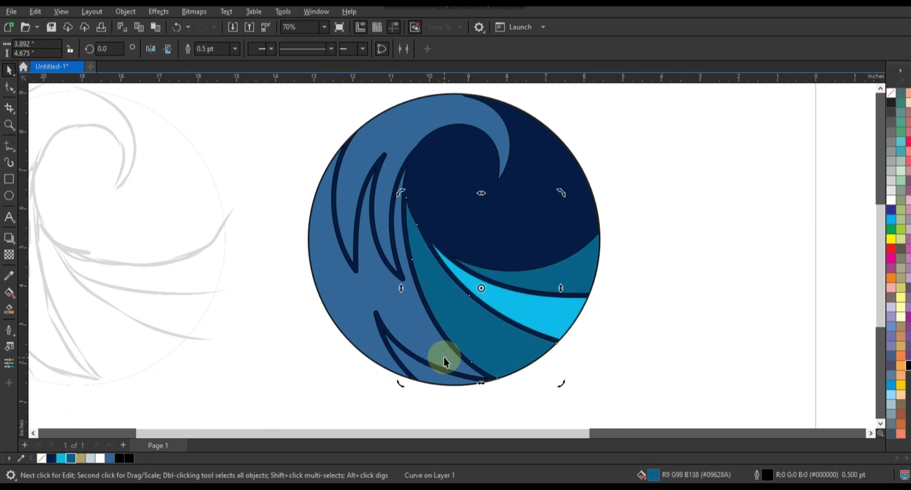
pyautogui.click(443, 357)
pyautogui.press('F10')
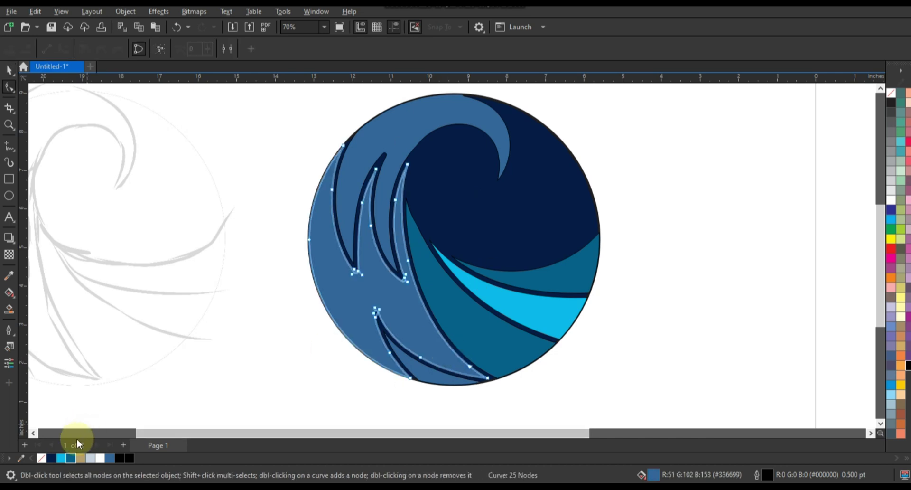
pyautogui.click(72, 456)
pyautogui.click(9, 70)
pyautogui.click(316, 255)
# Step: Fill the small sliver at the circle's base with dark teal and the curling wave crest with white
pyautogui.click(431, 372)
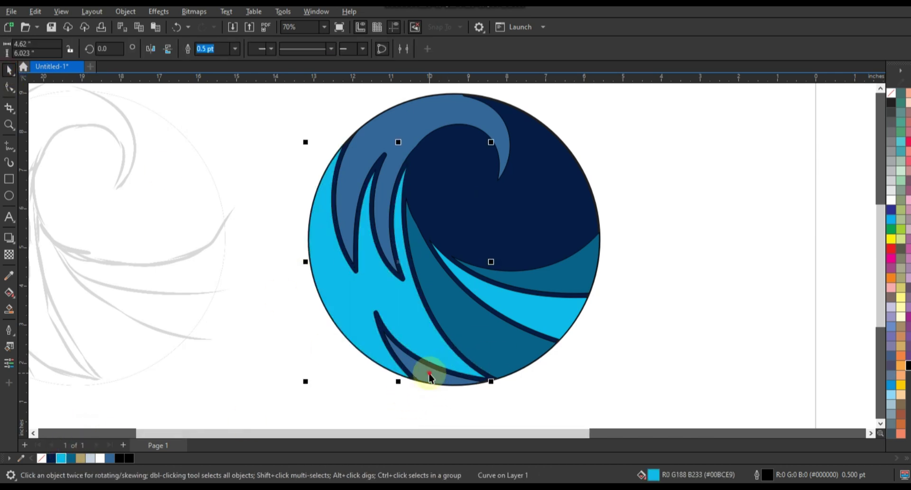
pyautogui.click(72, 460)
pyautogui.click(385, 152)
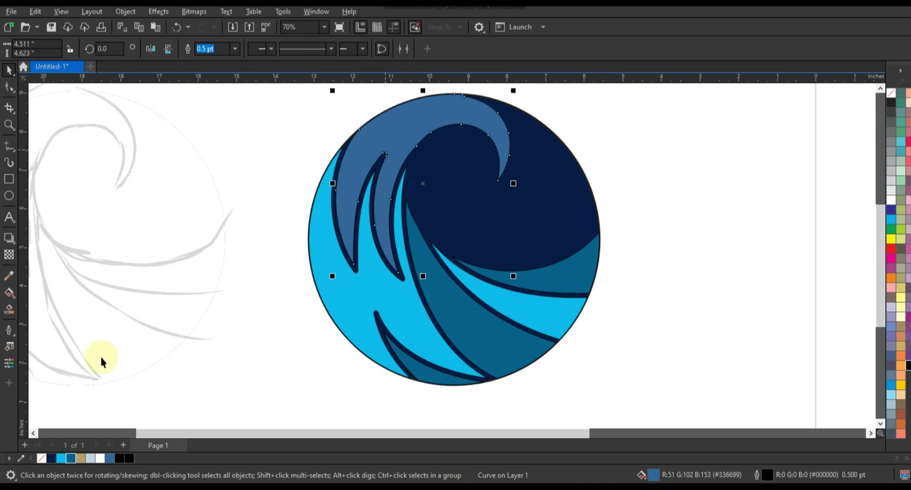
pyautogui.click(99, 458)
# Step: Remove the navy circle's outline and enlarge the circle from its centre to about 7.9 inches across
pyautogui.click(582, 225)
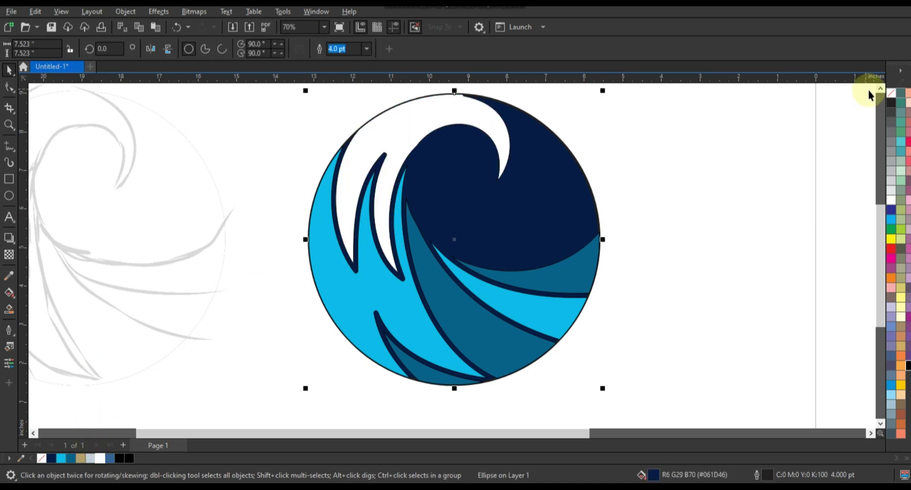
pyautogui.rightClick(887, 96)
pyautogui.click(886, 103)
pyautogui.scroll(-1, 649, 234)
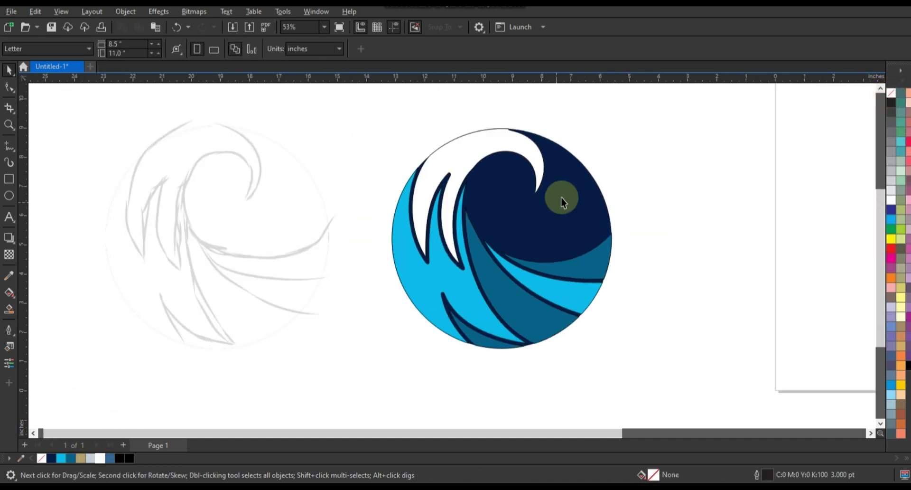
pyautogui.moveTo(616, 125); pyautogui.dragTo(623, 121)
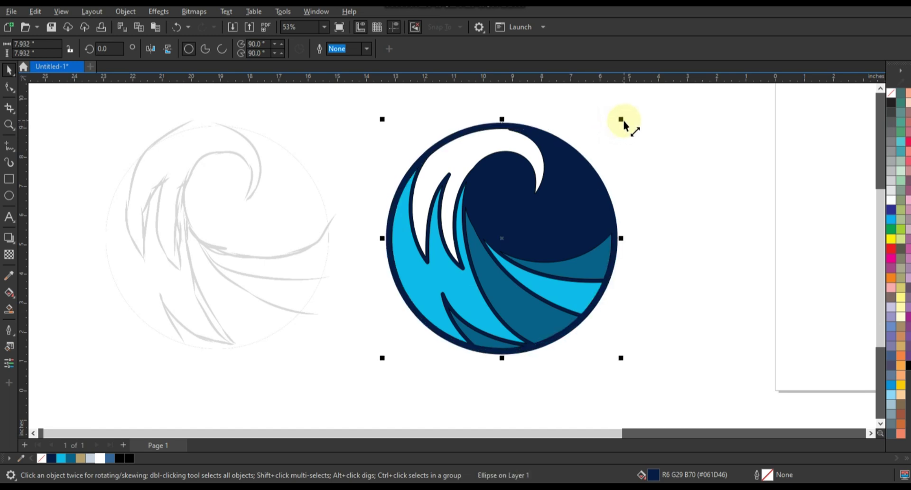
# Step: Make an enlarged copy of the navy circle about 8.2 inches across, fill it gold #B69F6D and send it to the back
pyautogui.moveTo(625, 125); pyautogui.dragTo(628, 115)
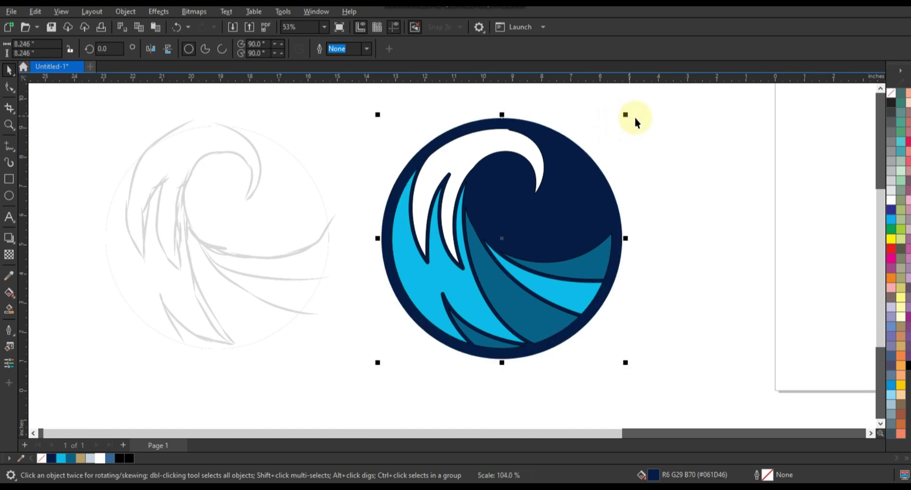
pyautogui.click(81, 458)
pyautogui.hotkey('shift', 'pagedown')
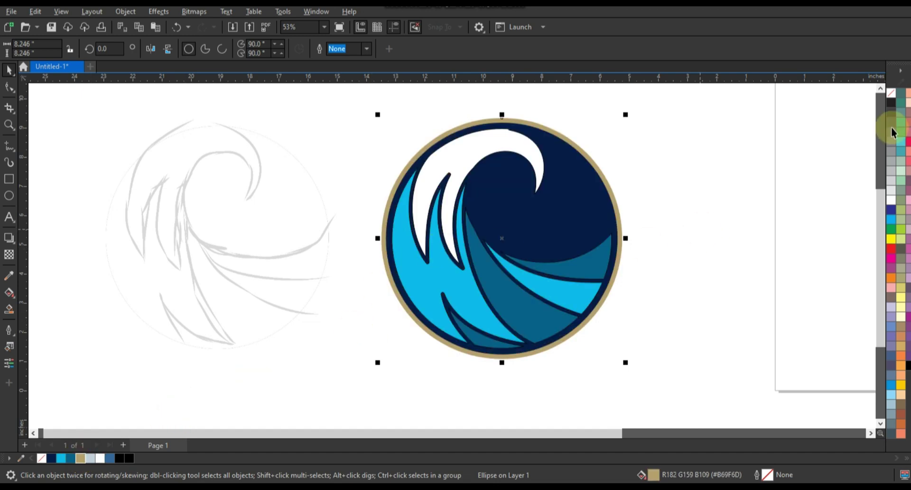
# Step: Smooth the white crest's upper edge by removing surplus nodes and bending its curve slightly outward
pyautogui.click(881, 89)
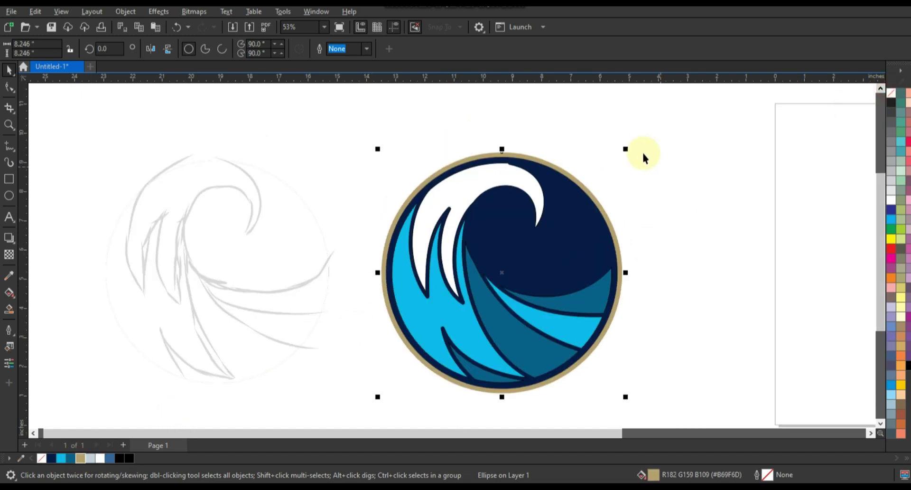
pyautogui.click(445, 189)
pyautogui.click(8, 88)
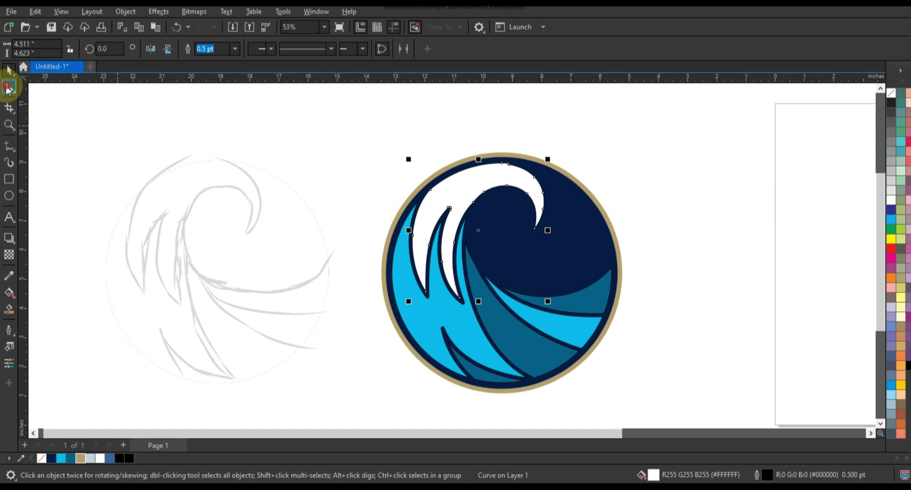
pyautogui.doubleClick(431, 190)
pyautogui.press('Delete')
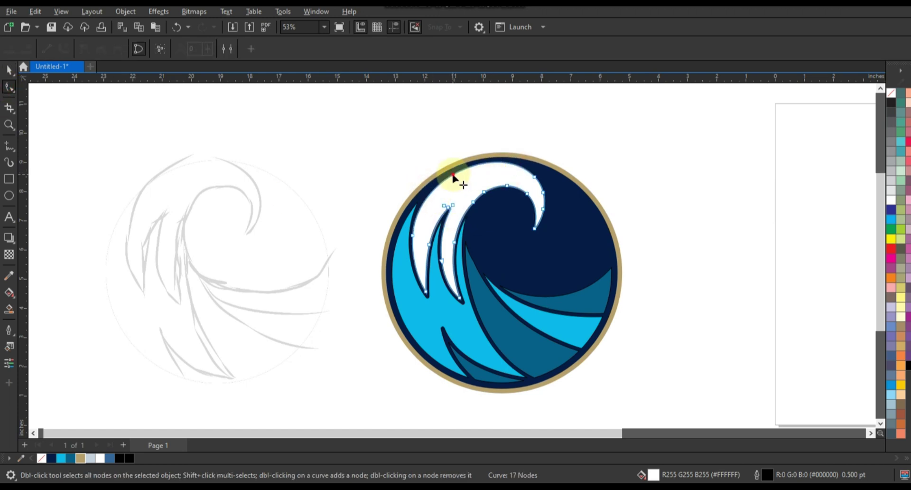
pyautogui.moveTo(455, 178); pyautogui.dragTo(450, 174)
pyautogui.click(9, 70)
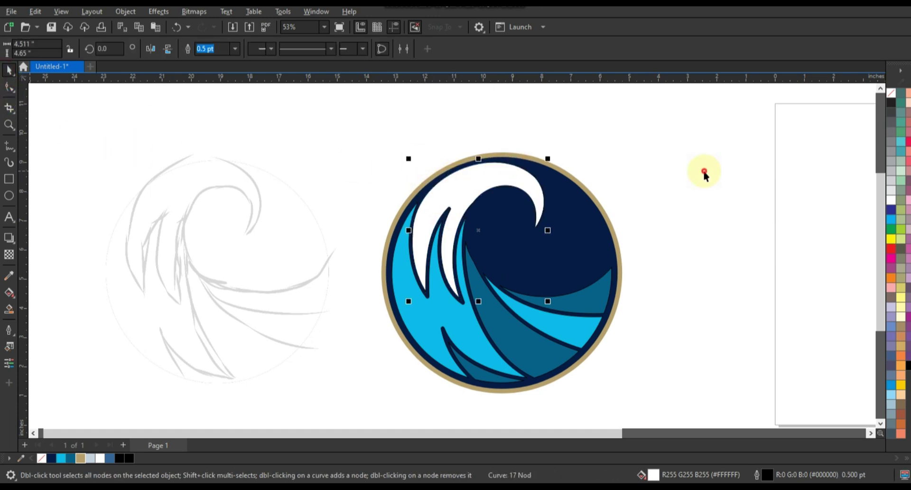
# Step: Enlarge a copy of the gold circle to about 10.7 inches, send it to the back and fill it dark navy
pyautogui.click(622, 272)
pyautogui.moveTo(626, 150); pyautogui.dragTo(679, 116)
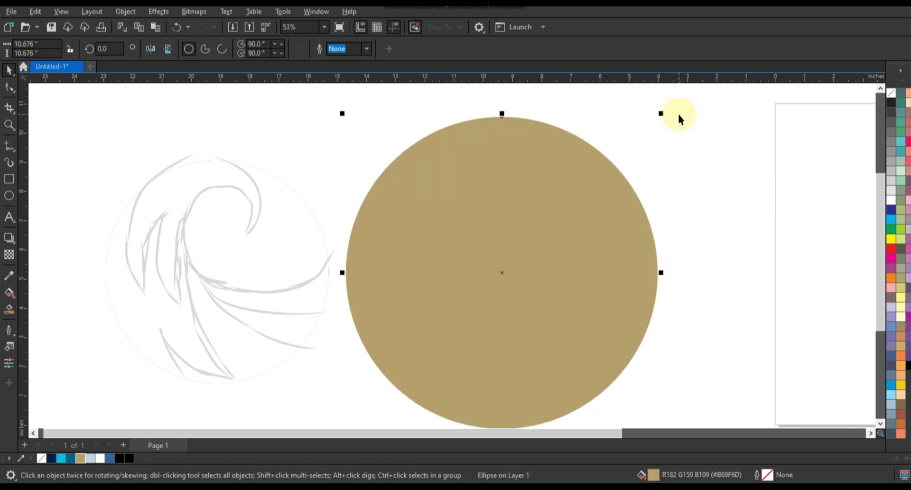
pyautogui.hotkey('shift', 'pagedown')
pyautogui.click(53, 458)
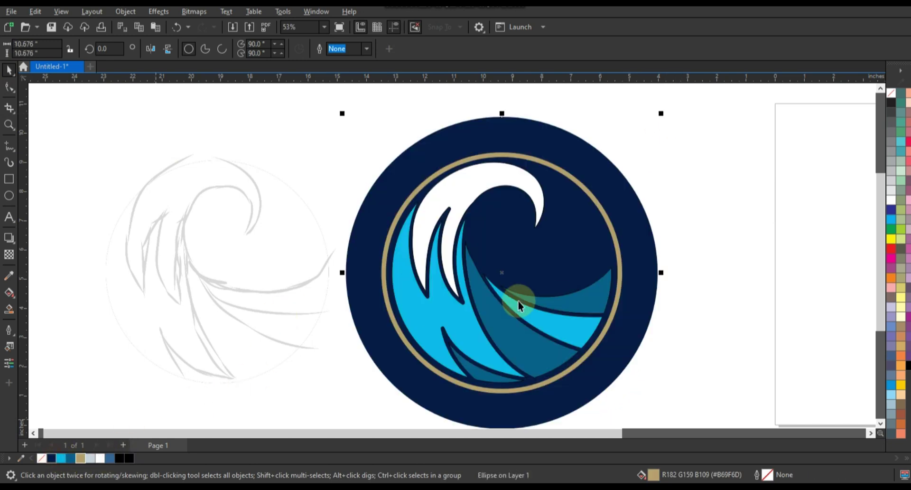
# Step: Move the sketch farther left and place a gold copy of the outer navy circle, about 11.1 inches across, at the back
pyautogui.scroll(-1, 519, 306)
pyautogui.moveTo(320, 294); pyautogui.dragTo(226, 294)
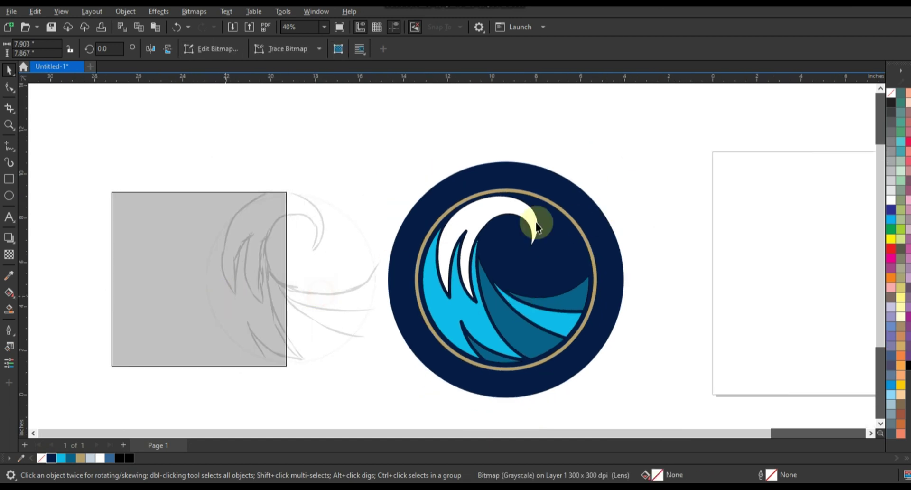
pyautogui.click(576, 197)
pyautogui.moveTo(627, 158); pyautogui.dragTo(633, 154)
pyautogui.click(80, 458)
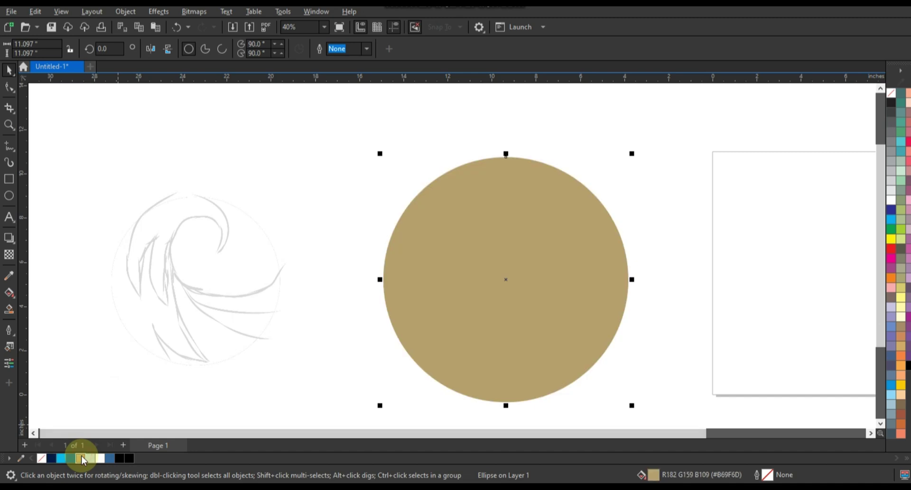
pyautogui.hotkey('shift', 'pagedown')
pyautogui.click(340, 114)
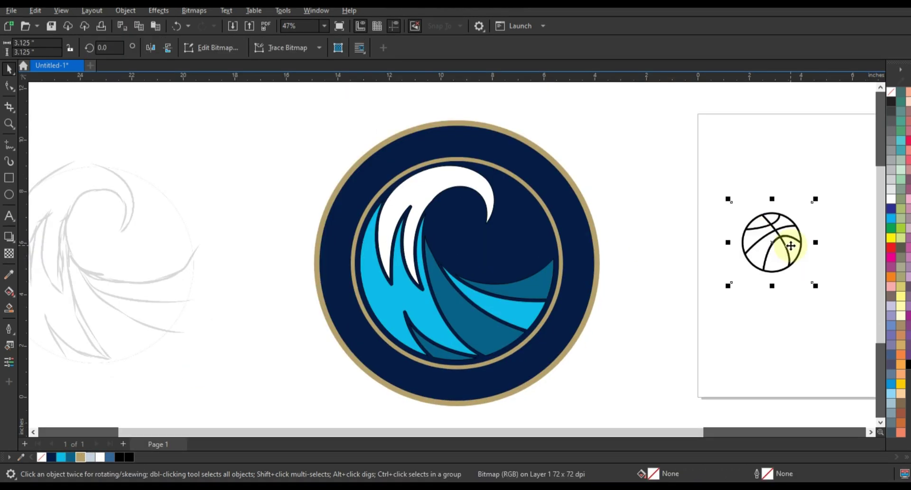
# Step: Outline-trace the basketball bitmap as a low quality image with the background colour removed automatically
pyautogui.rightClick(790, 245)
pyautogui.moveTo(831, 197)
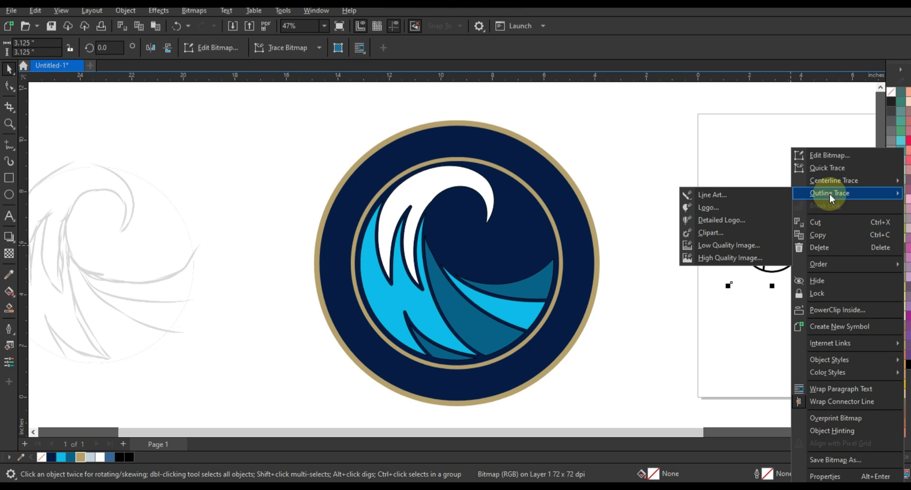
pyautogui.click(735, 209)
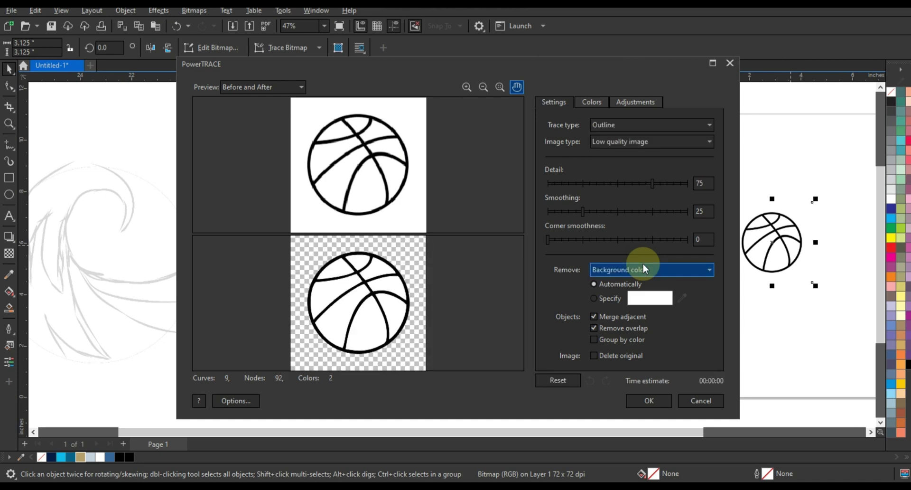
pyautogui.click(649, 400)
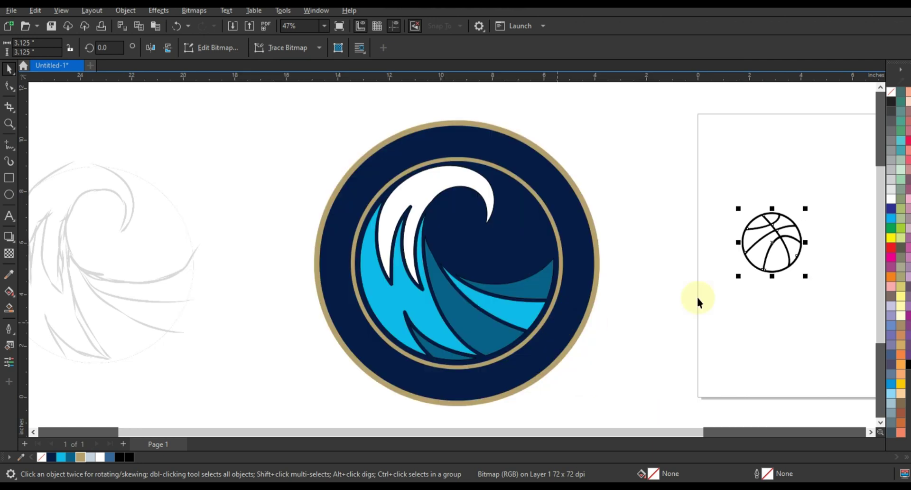
# Step: Move the traced basketball aside and delete the original basketball bitmap
pyautogui.click(751, 263)
pyautogui.moveTo(745, 256); pyautogui.dragTo(654, 285)
pyautogui.click(772, 250)
pyautogui.press('Delete')
# Step: Place the traced basketball inside the curl beneath the white crest and colour it gold
pyautogui.moveTo(704, 296); pyautogui.dragTo(461, 225)
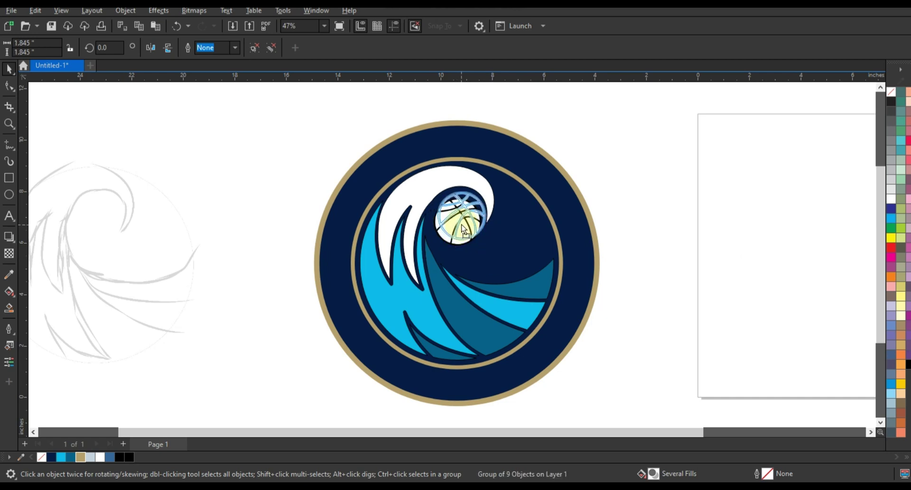
pyautogui.moveTo(289, 194); pyautogui.dragTo(559, 395)
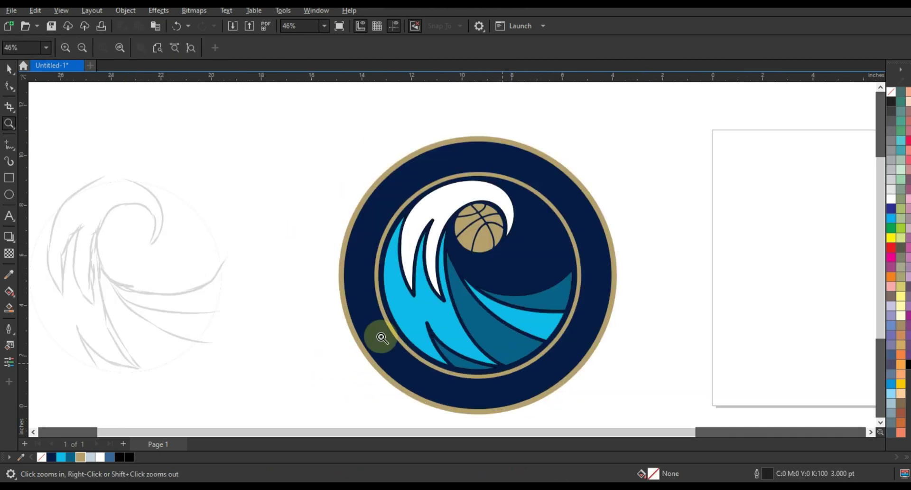
# Step: Add the artistic text "ORLANDO" in the empty area between the sketch and the logo
pyautogui.press('F8')
pyautogui.click(196, 174)
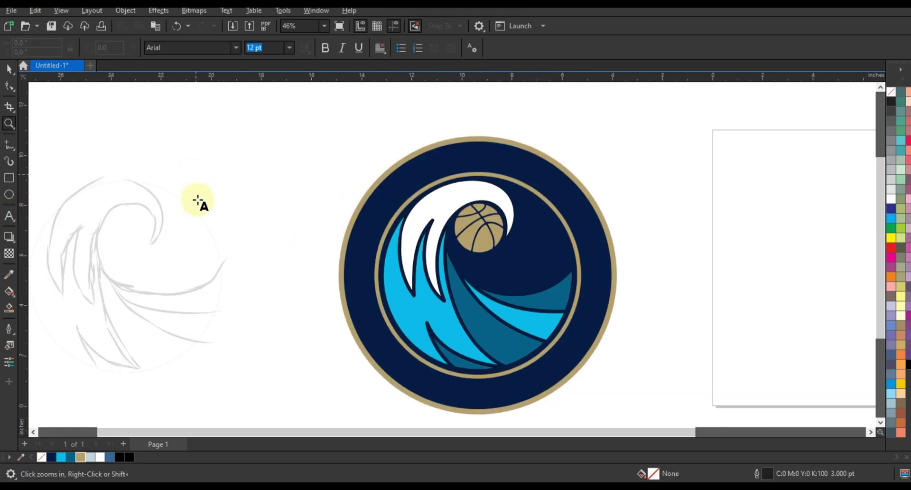
pyautogui.write('ORLANDO')
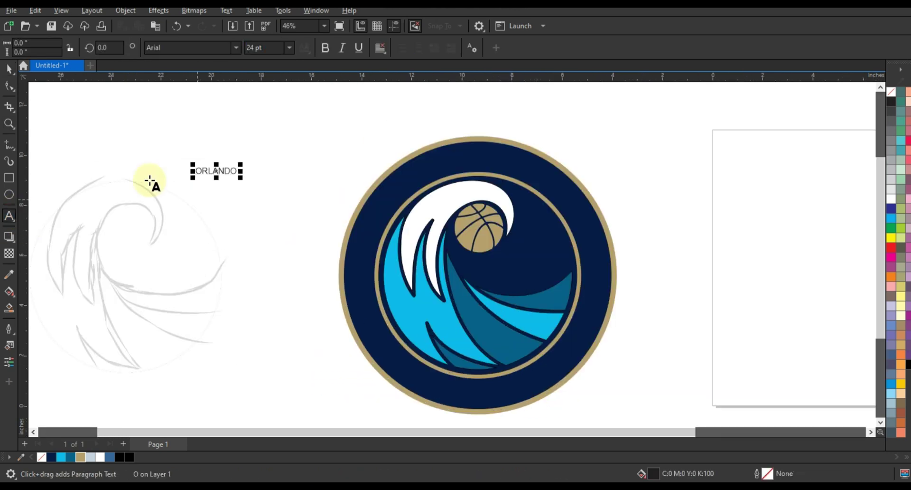
# Step: Enlarge the "ORLANDO" text to about 72 pt, make it bold Arial and fill it with the light grey-blue #C5D1DD
pyautogui.click(8, 68)
pyautogui.moveTo(241, 178); pyautogui.dragTo(322, 218)
pyautogui.keyDown('shift'); pyautogui.click(462, 149); pyautogui.keyUp('shift')
pyautogui.click(280, 175)
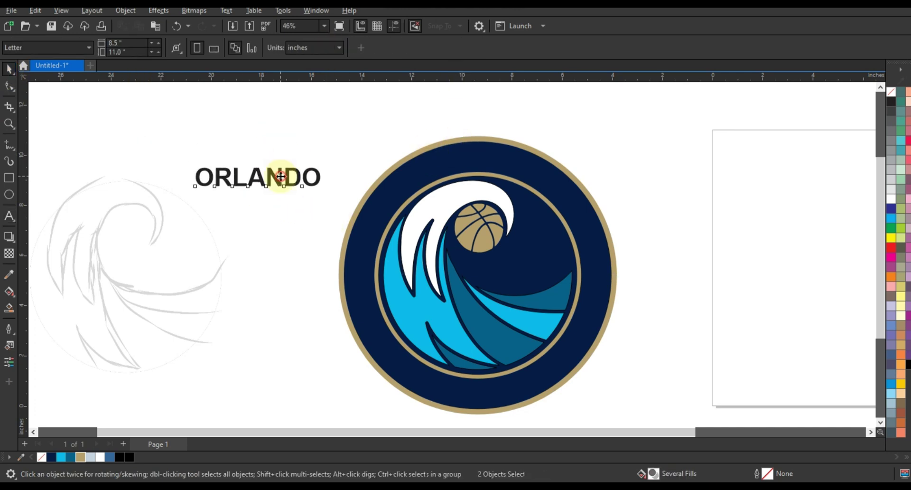
pyautogui.click(91, 456)
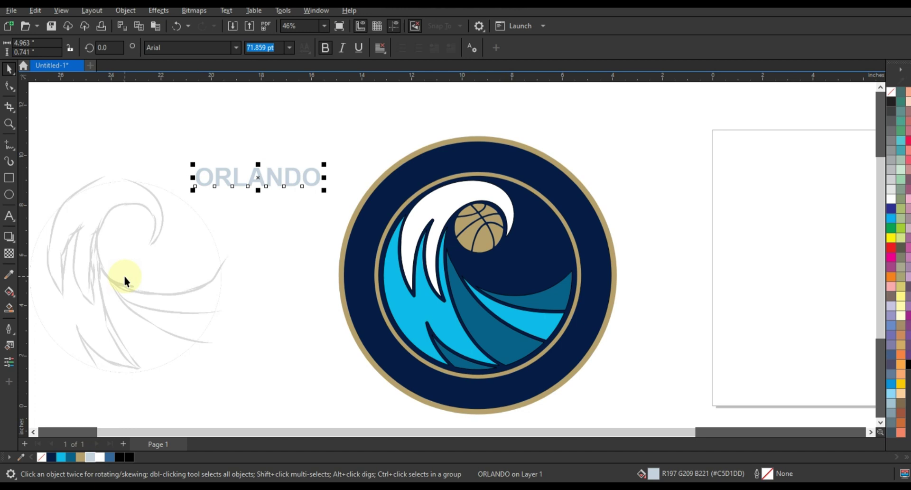
# Step: Fit the "ORLANDO" text to the badge's circle and shift it inward to sit centred at the top of the navy ring
pyautogui.keyDown('shift'); pyautogui.click(408, 171); pyautogui.keyUp('shift')
pyautogui.click(228, 11)
pyautogui.click(256, 166)
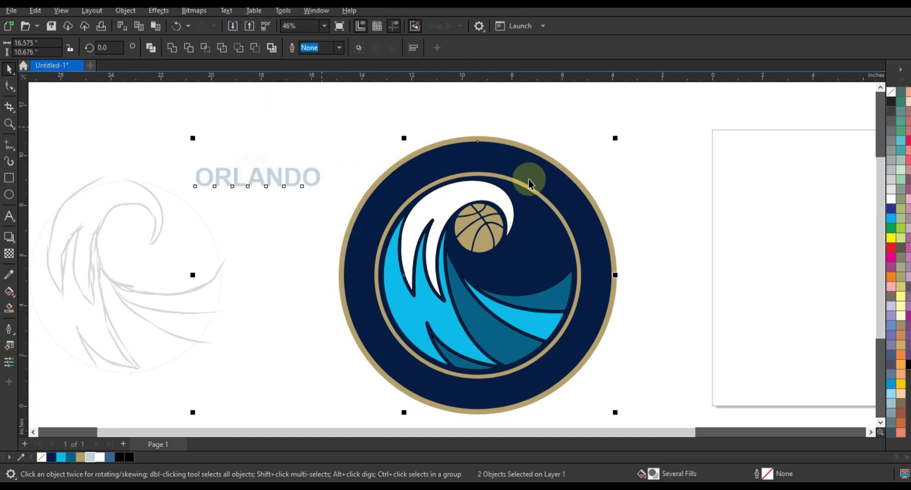
pyautogui.click(476, 139)
pyautogui.moveTo(476, 138); pyautogui.dragTo(481, 159)
# Step: Widen the letter spacing of the curved "ORLANDO" text so it spreads along the upper arc of the navy ring
pyautogui.moveTo(551, 189); pyautogui.dragTo(585, 218)
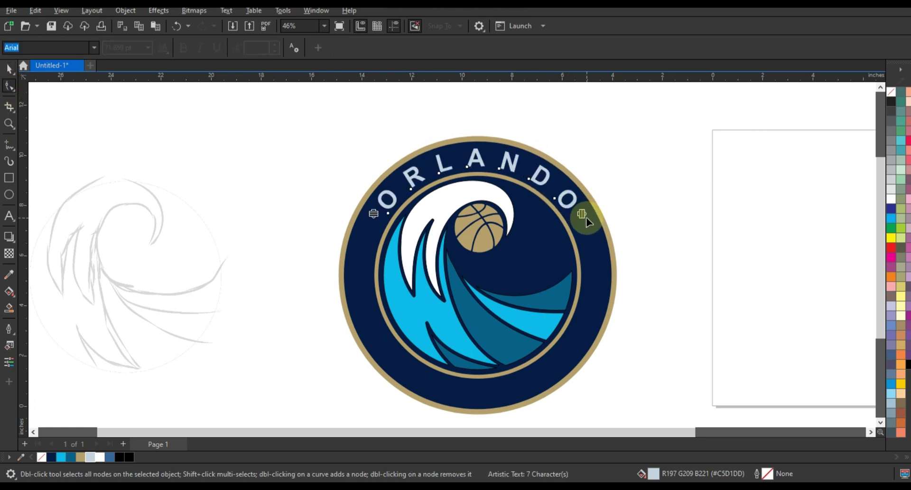
pyautogui.click(9, 68)
pyautogui.click(655, 183)
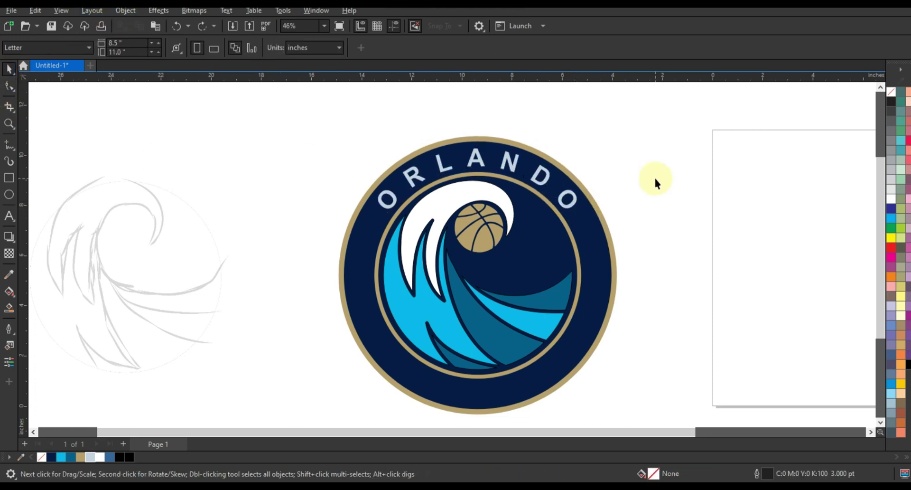
pyautogui.scroll(-2, 656, 183)
pyautogui.scroll(3, 655, 183)
pyautogui.scroll(-1, 656, 183)
pyautogui.scroll(1, 654, 176)
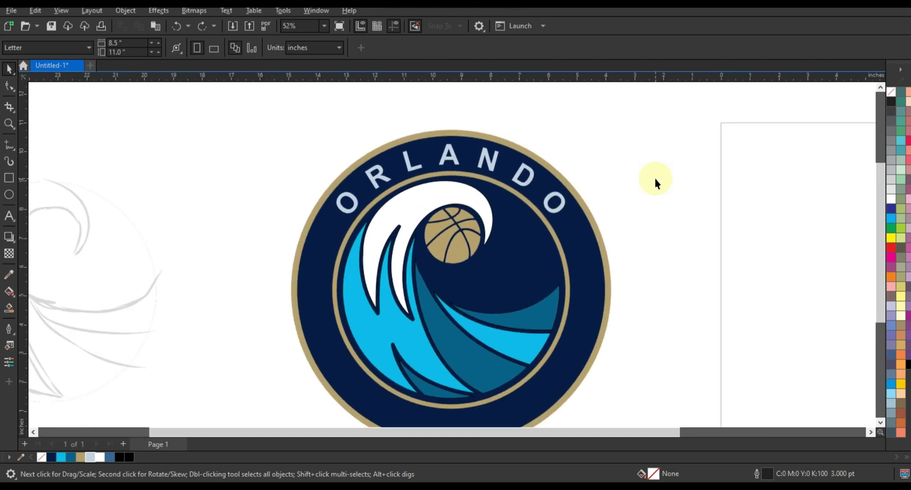